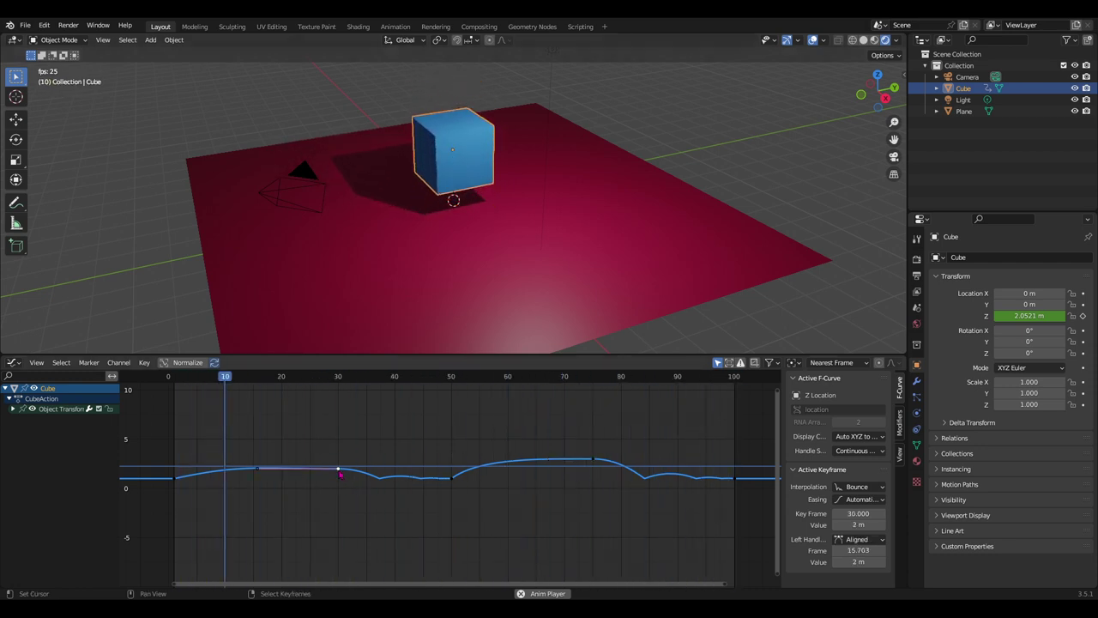
# Step: Keep the Graph Editor and select the cube's Z Location keyframe at frame 50 (1 m, Bezier)
pyautogui.click(13, 362)
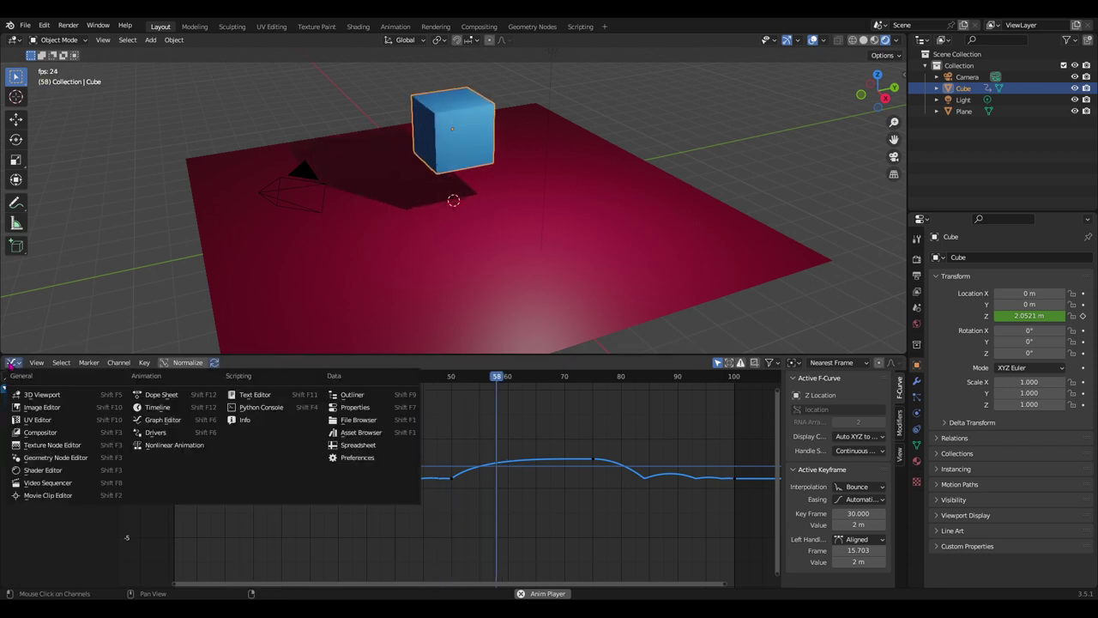
pyautogui.click(12, 362)
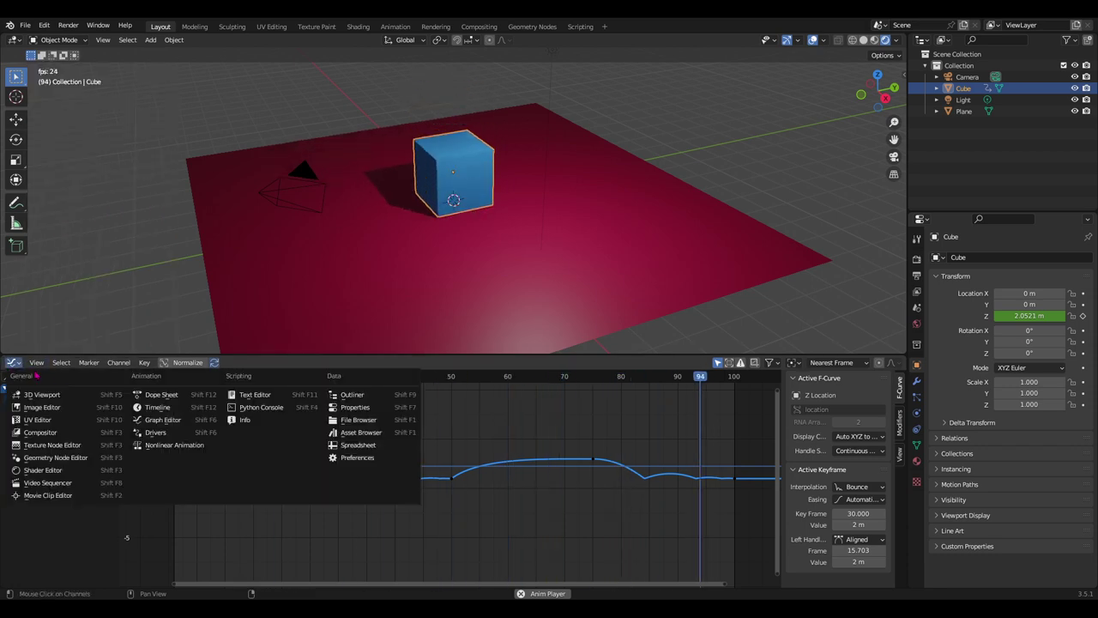
pyautogui.click(176, 421)
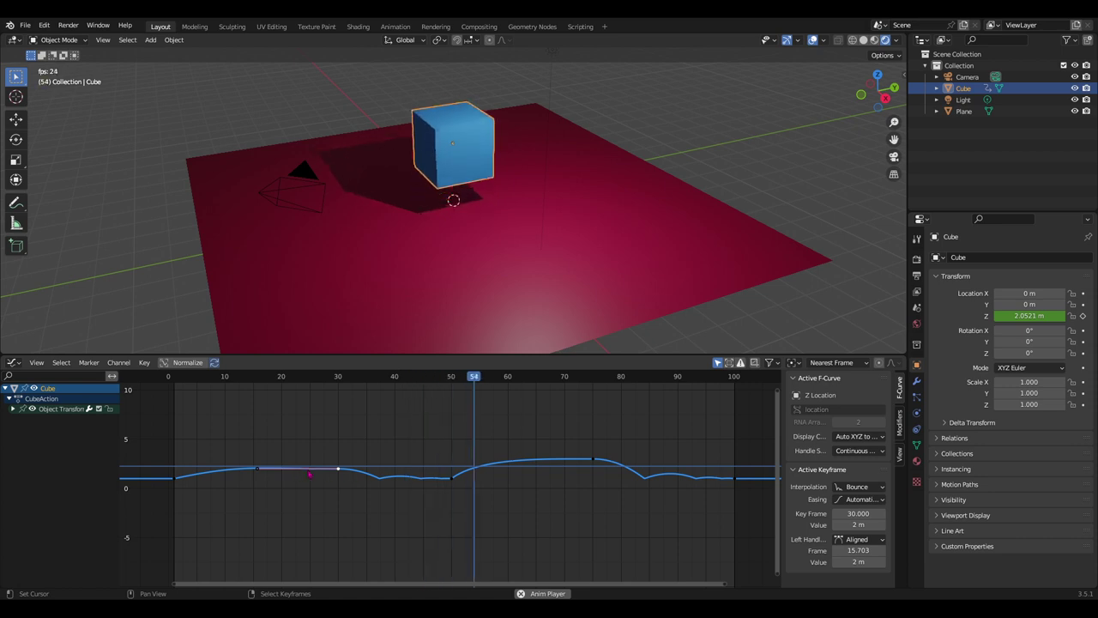
pyautogui.click(451, 479)
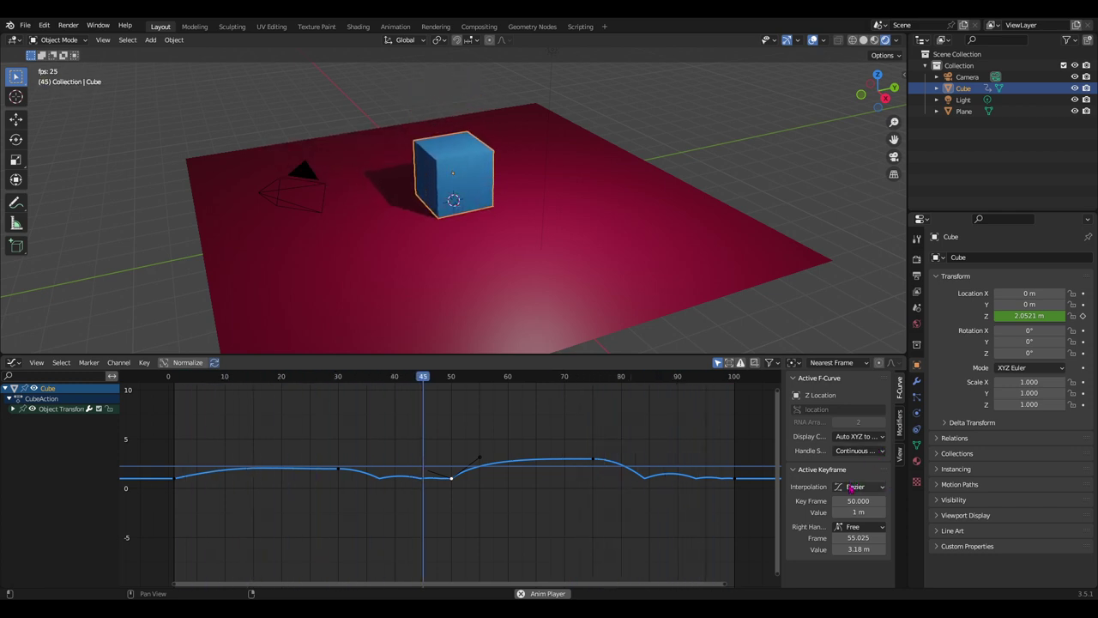
pyautogui.click(858, 486)
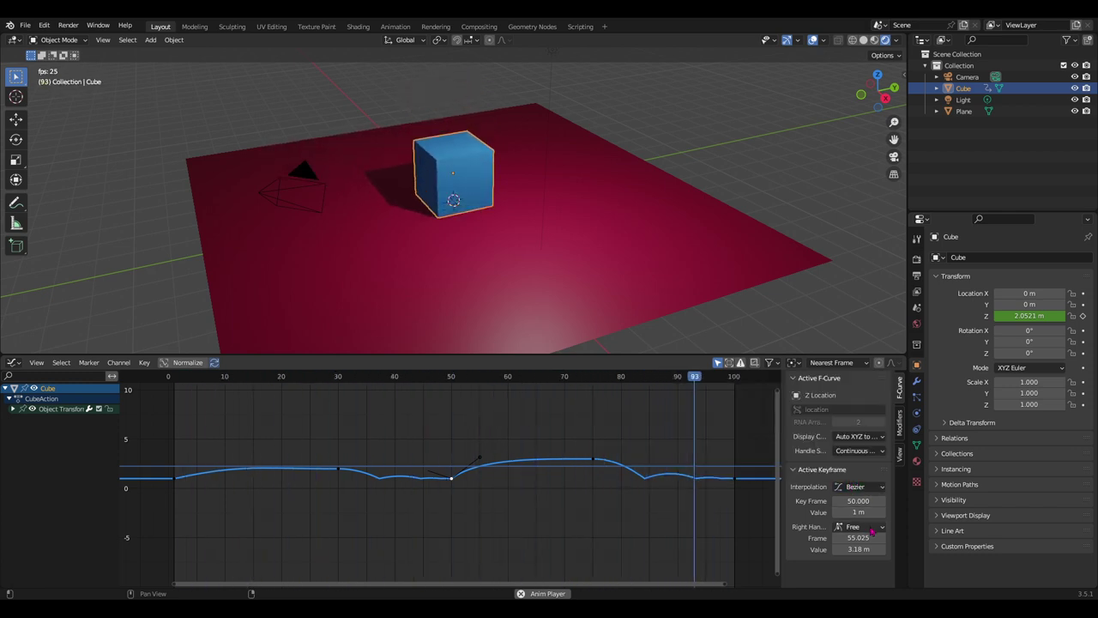
pyautogui.click(860, 527)
pyautogui.click(864, 529)
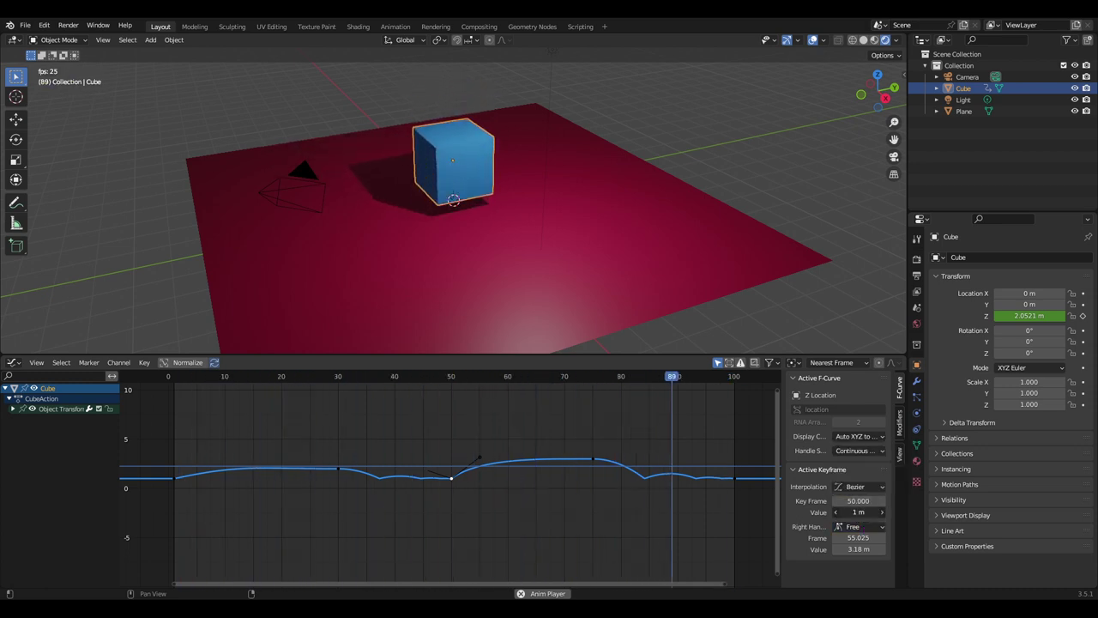
pyautogui.moveTo(858, 512)
pyautogui.mouseDown()
pyautogui.moveTo(823, 512)
pyautogui.moveTo(892, 512)
pyautogui.mouseUp()
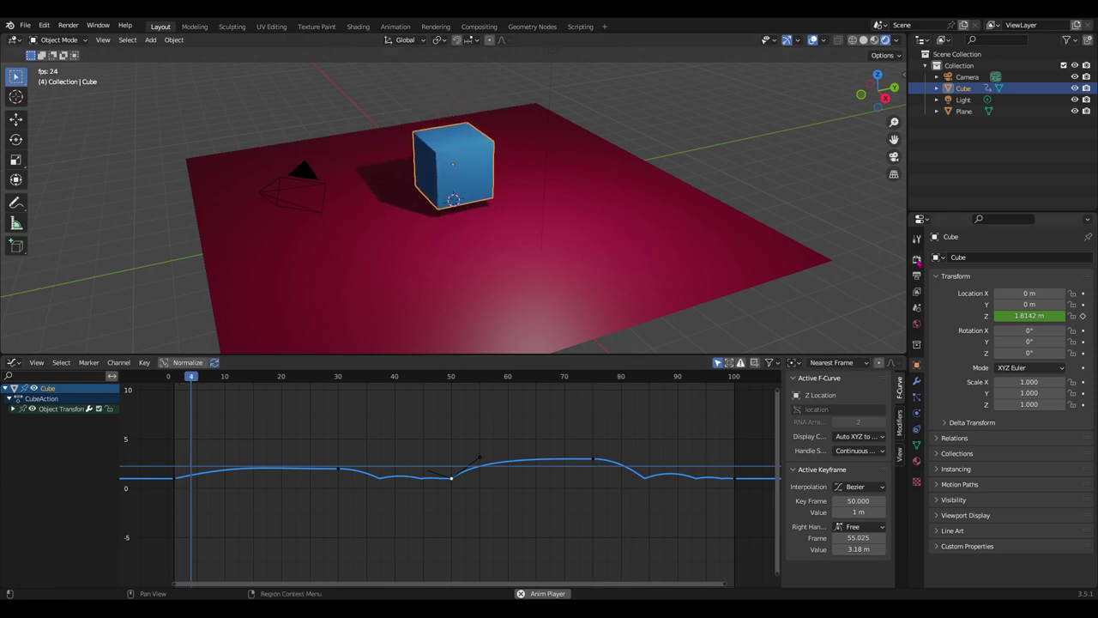
# Step: Show Render Properties with the Eevee engine, 64 render and 16 viewport samples
pyautogui.click(916, 259)
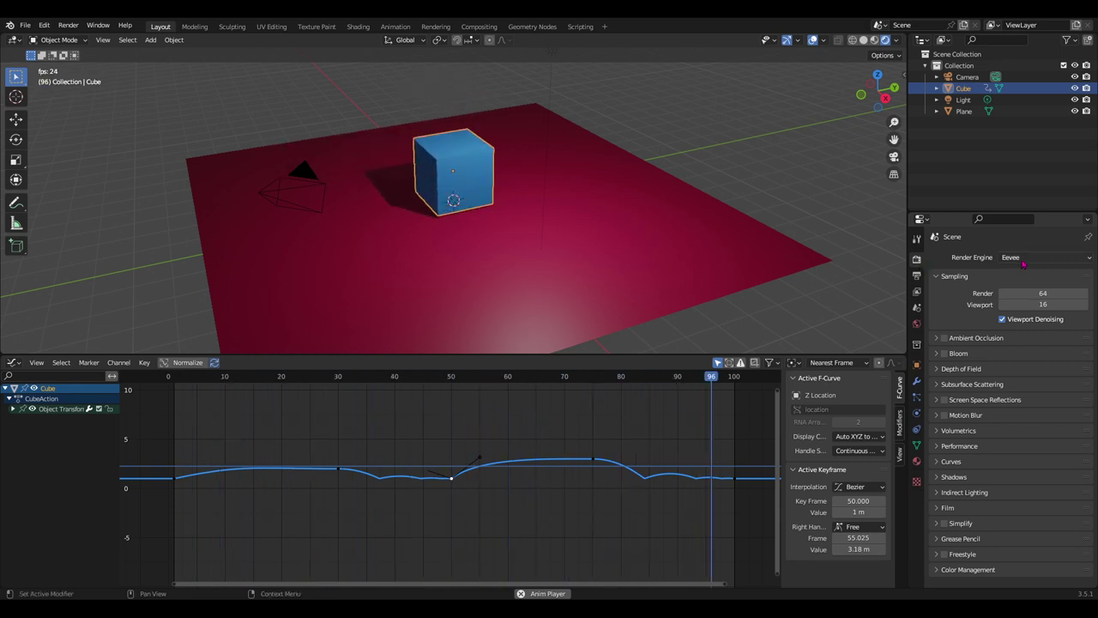
# Step: Select the camera, dolly it back along its local Z axis, then reposition it
pyautogui.scroll(1, 603, 258)
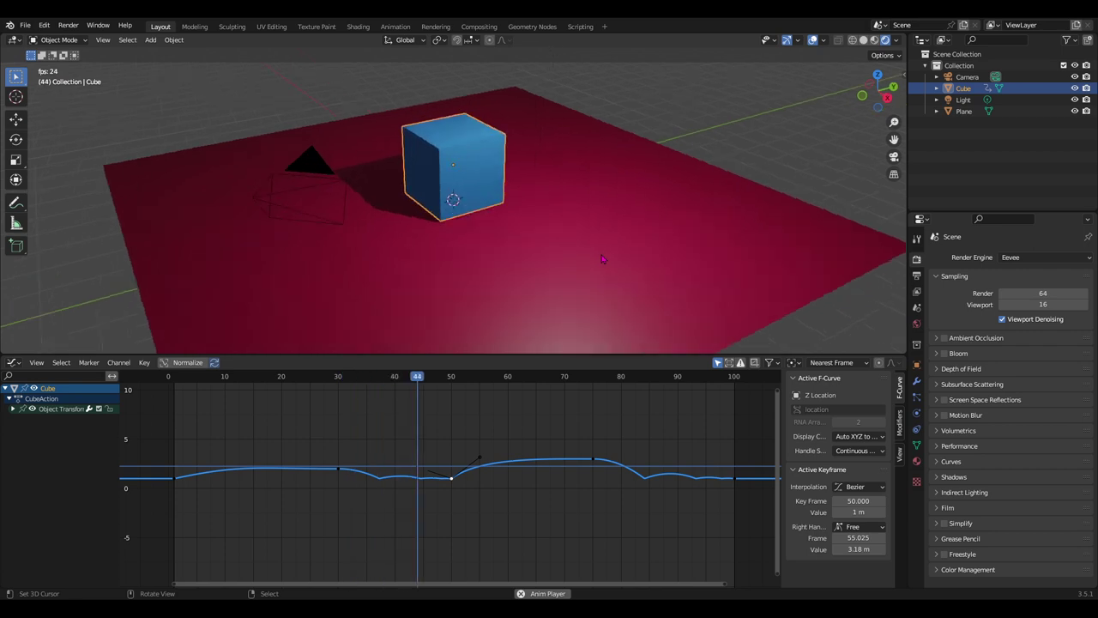
pyautogui.moveTo(602, 258); pyautogui.dragTo(549, 231, button='middle')
pyautogui.scroll(-3, 531, 221)
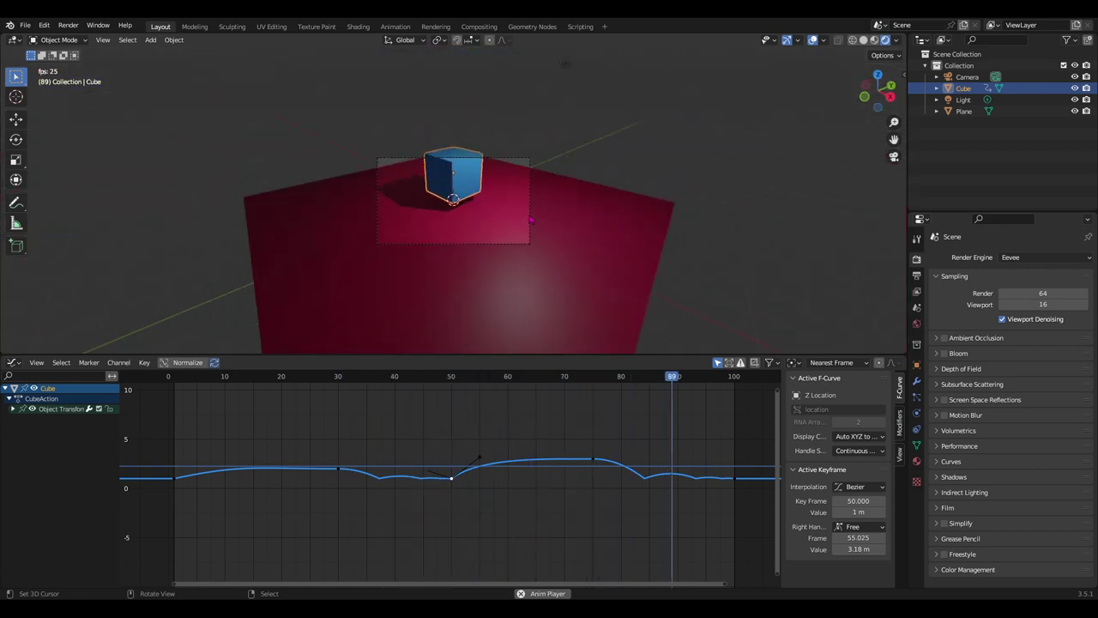
pyautogui.click(532, 225)
pyautogui.press('g')
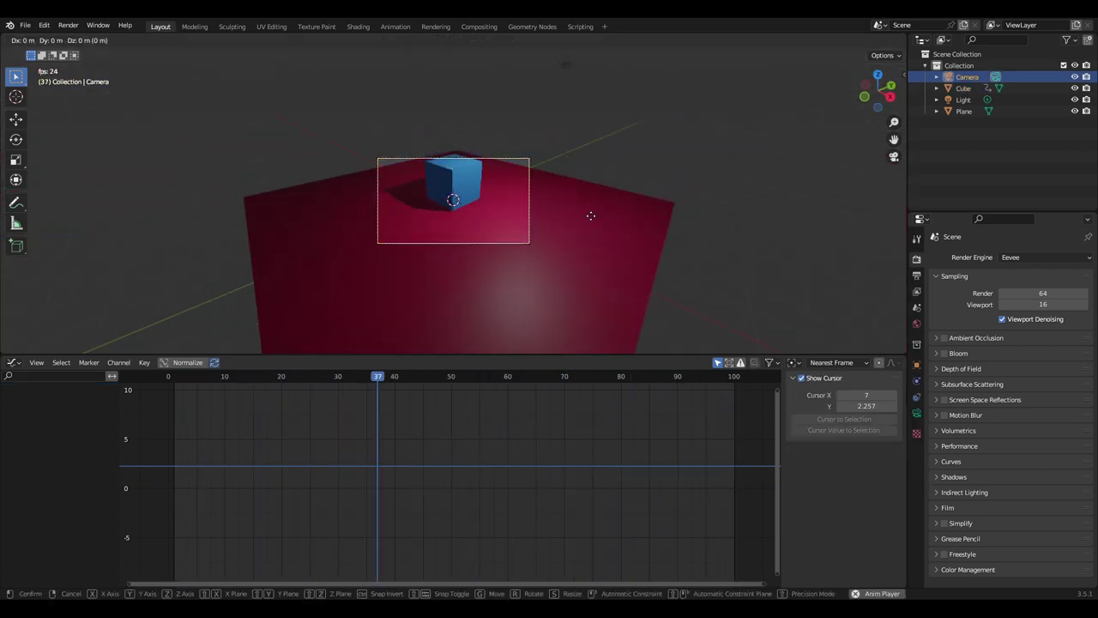
pyautogui.press('z')
pyautogui.press('z')
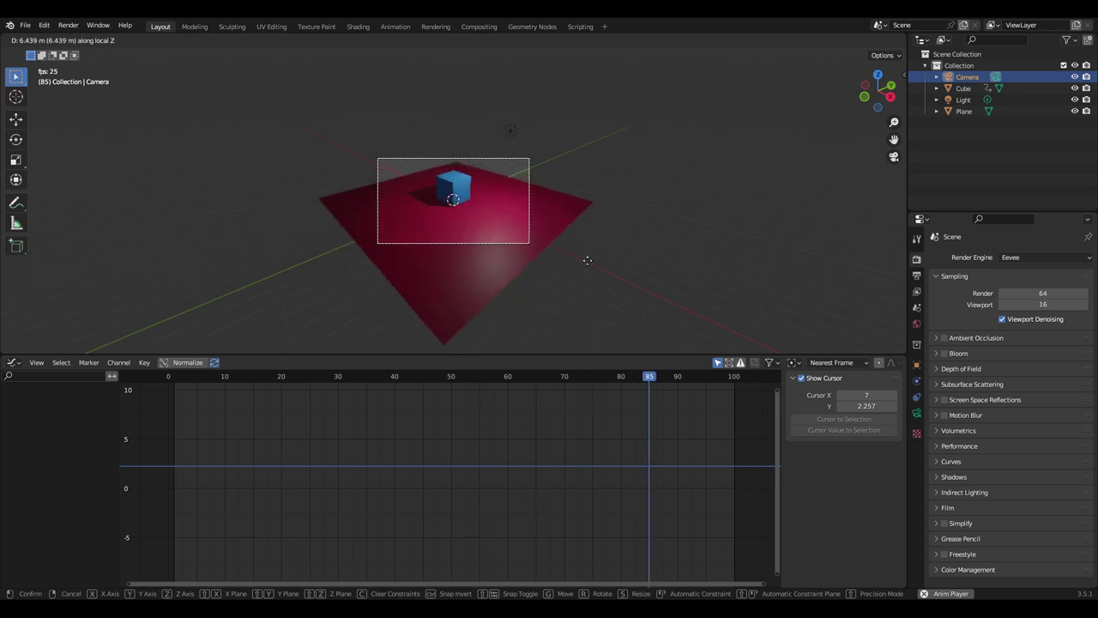
pyautogui.click(587, 260)
pyautogui.press('g')
pyautogui.click(591, 179)
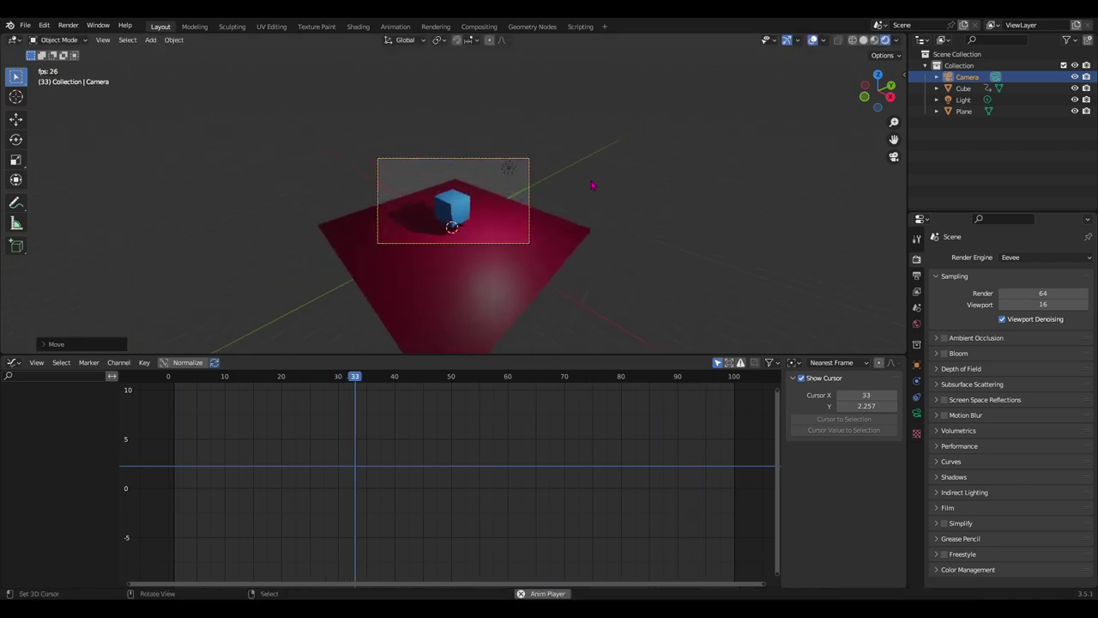
# Step: Look through the camera to check the cube and red plane fit in frame
pyautogui.press('KP_0')
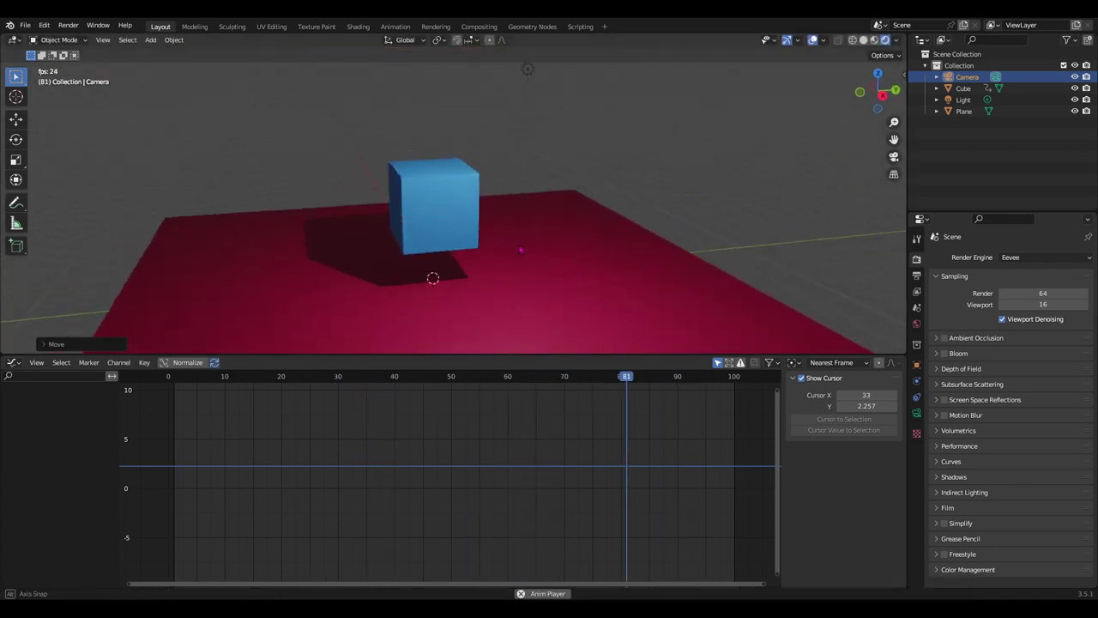
pyautogui.press('KP_0')
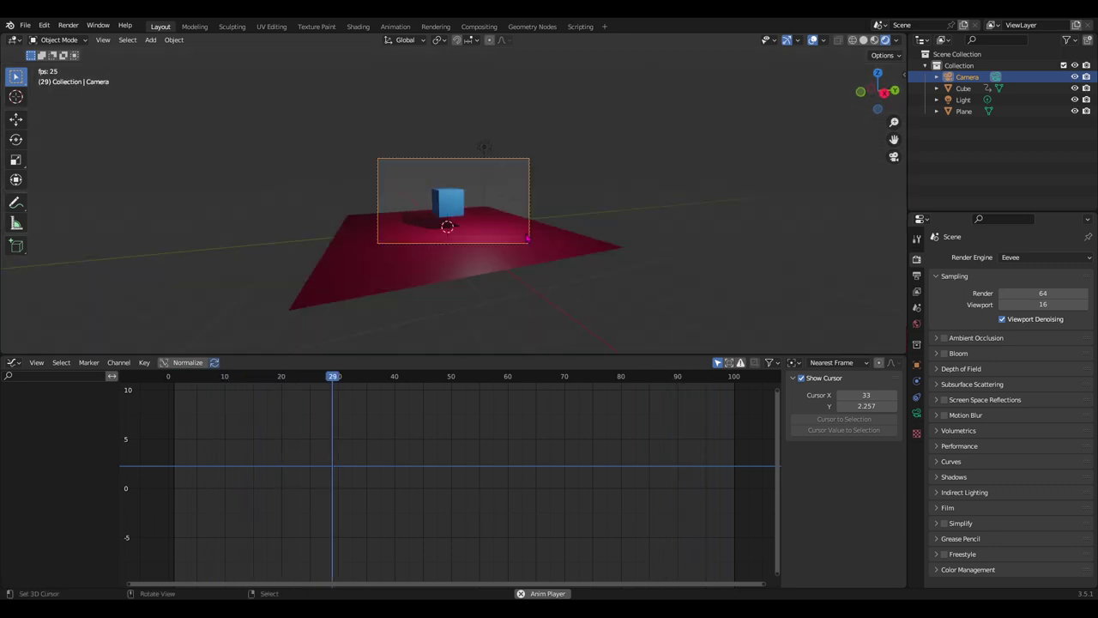
pyautogui.scroll(2, 530, 67)
pyautogui.scroll(3, 530, 67)
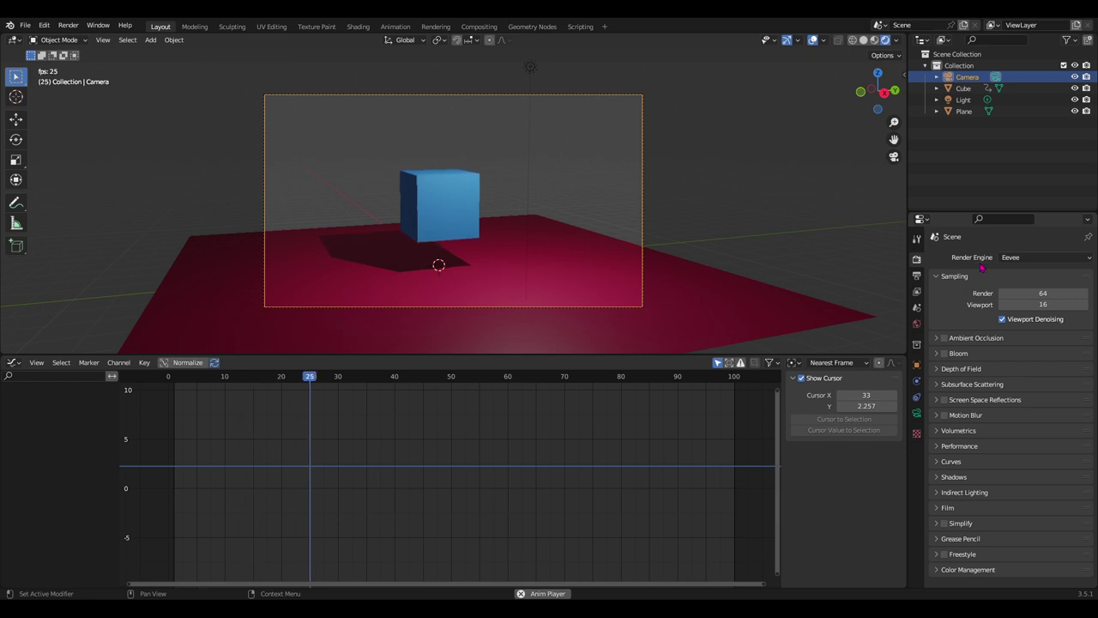
# Step: Toggle Bloom on and back off, then show Output Properties (1920×1080, frames 1–100, PNG RGBA)
pyautogui.click(945, 352)
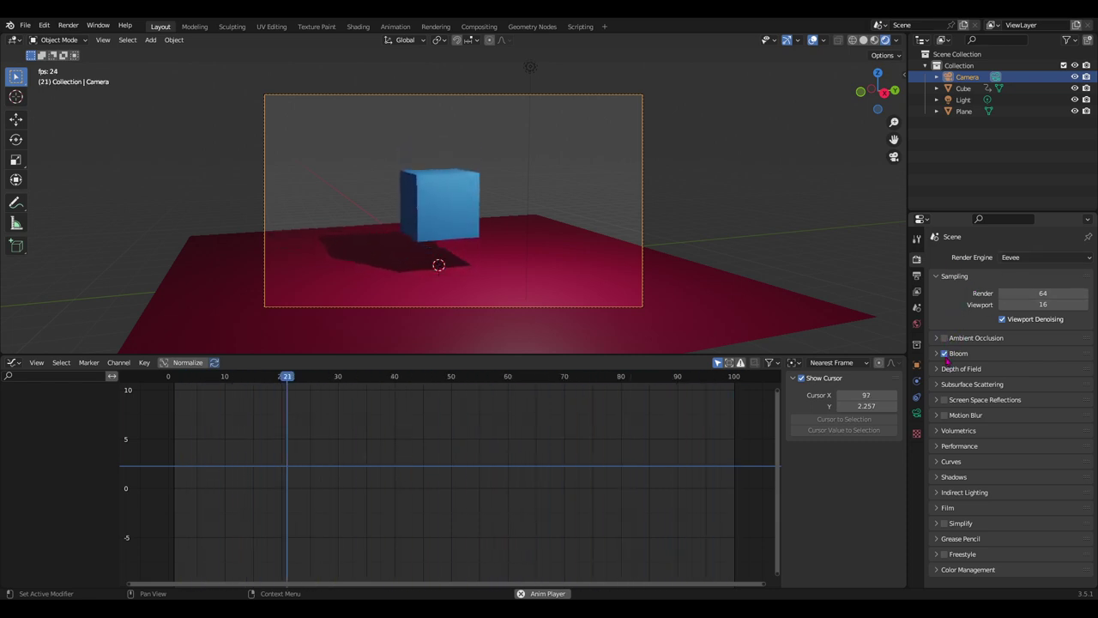
pyautogui.click(945, 353)
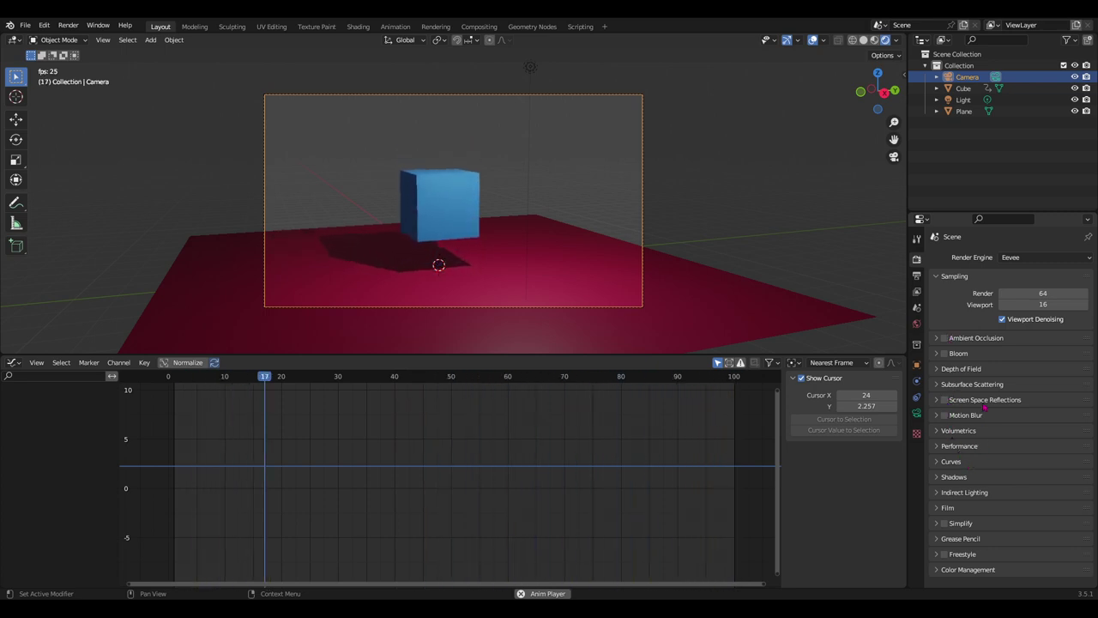
pyautogui.click(917, 275)
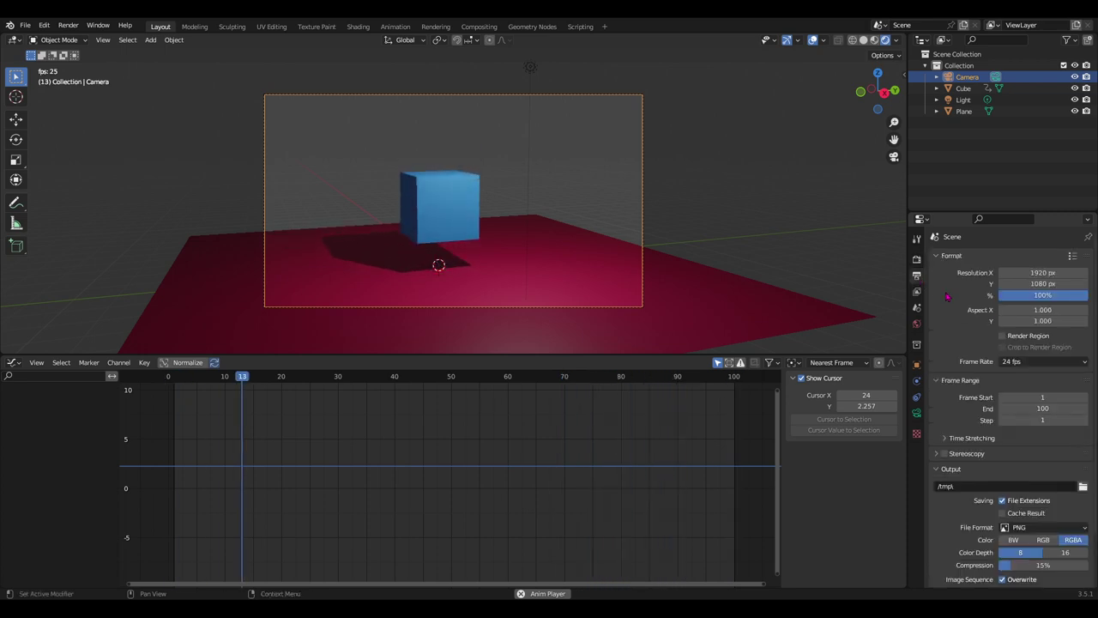
pyautogui.click(917, 259)
pyautogui.click(917, 276)
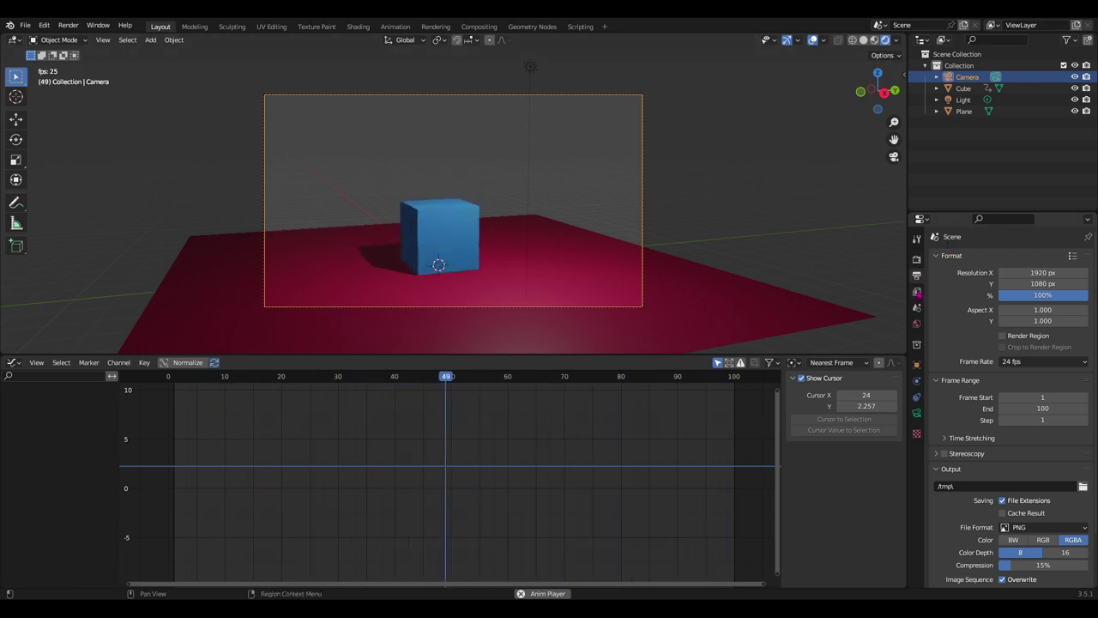
pyautogui.click(917, 293)
pyautogui.click(916, 275)
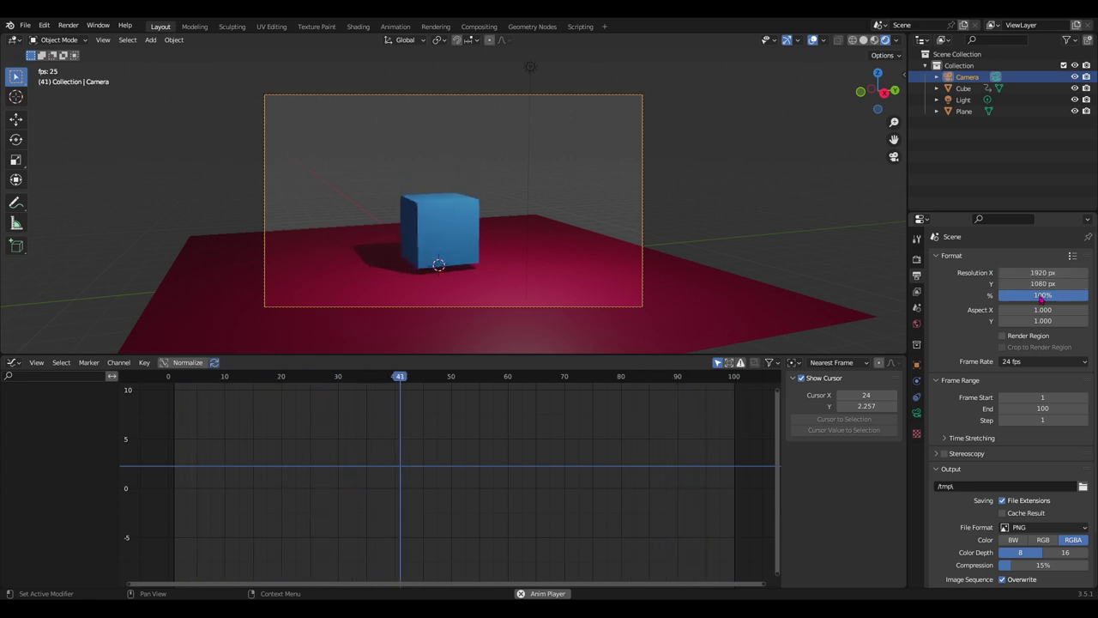
pyautogui.scroll(-1, 1040, 320)
pyautogui.scroll(-1, 1039, 343)
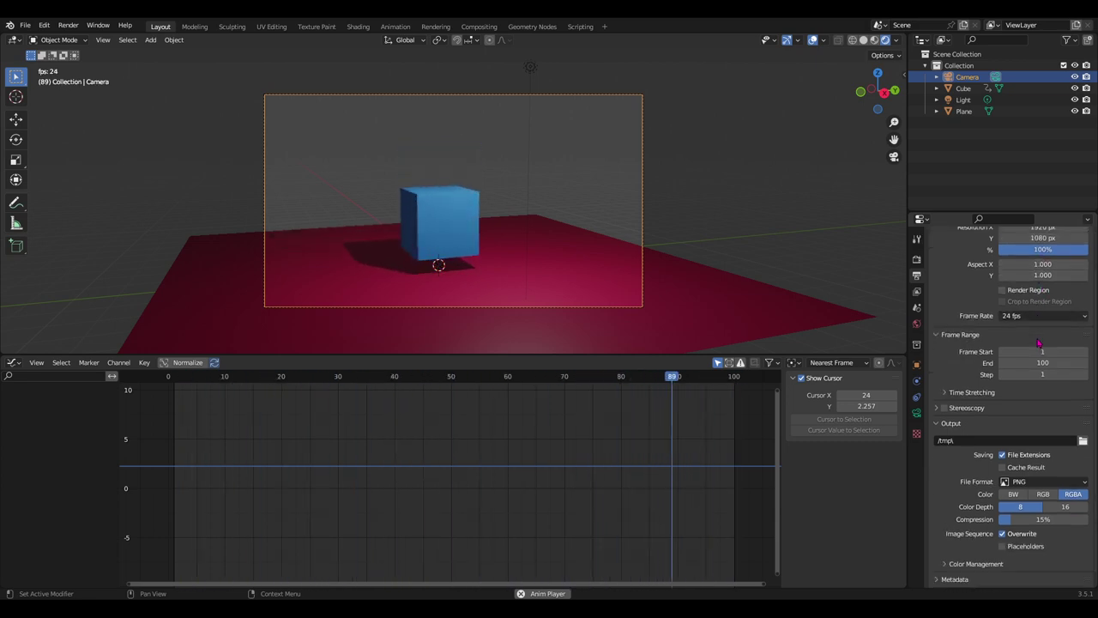
pyautogui.scroll(-1, 1037, 337)
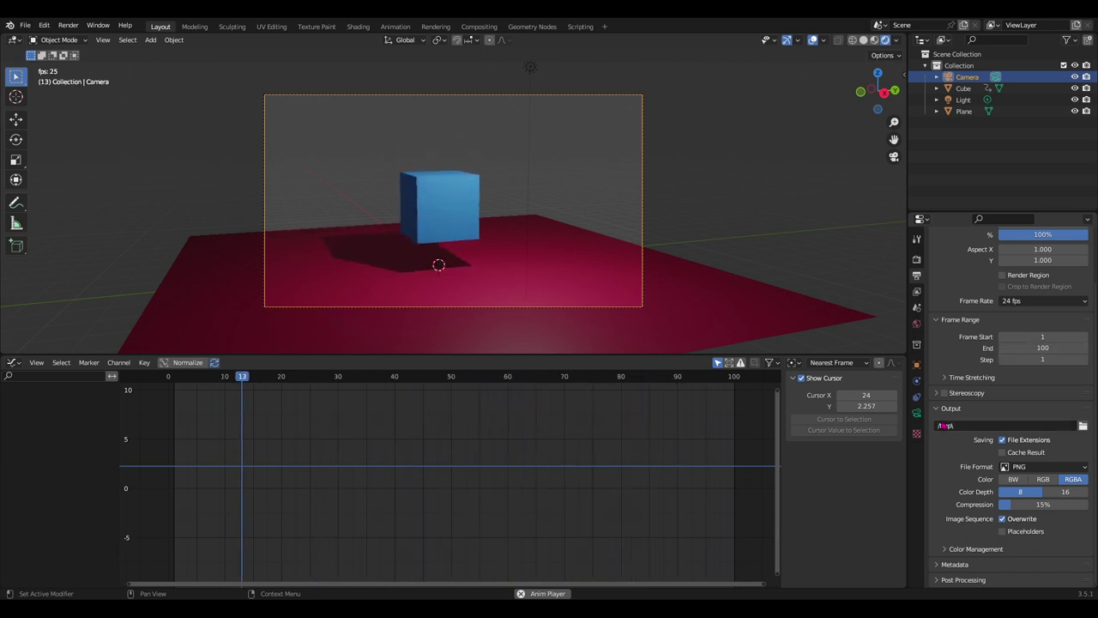
# Step: Expand and collapse Time Stretching, then collapse the Frame Range panel in Output Properties
pyautogui.click(947, 378)
pyautogui.scroll(-1, 948, 381)
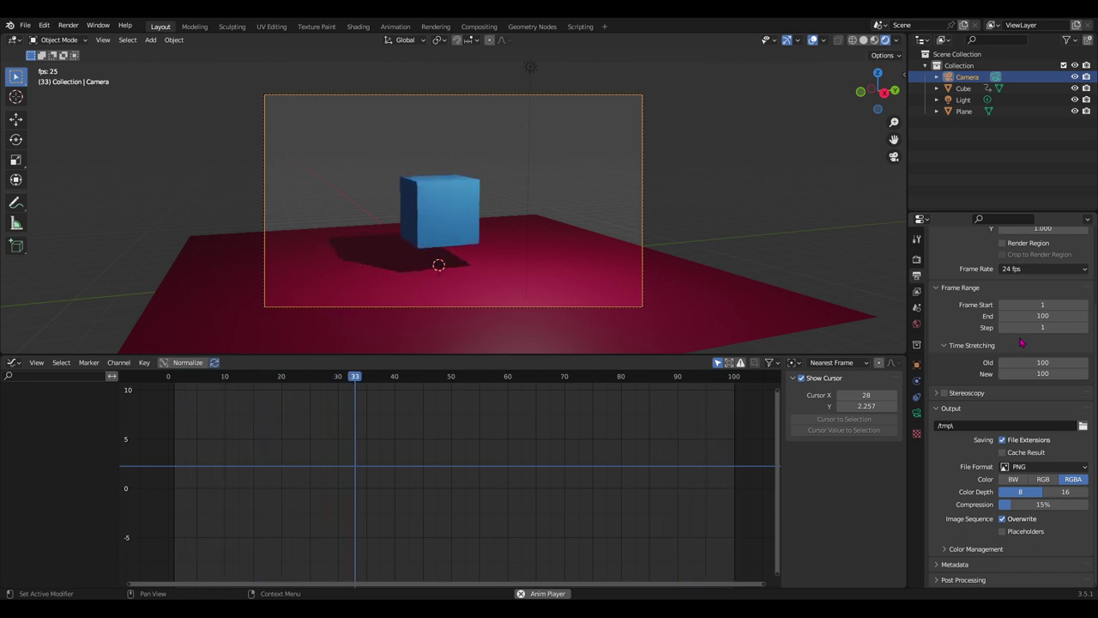
pyautogui.click(948, 346)
pyautogui.click(939, 322)
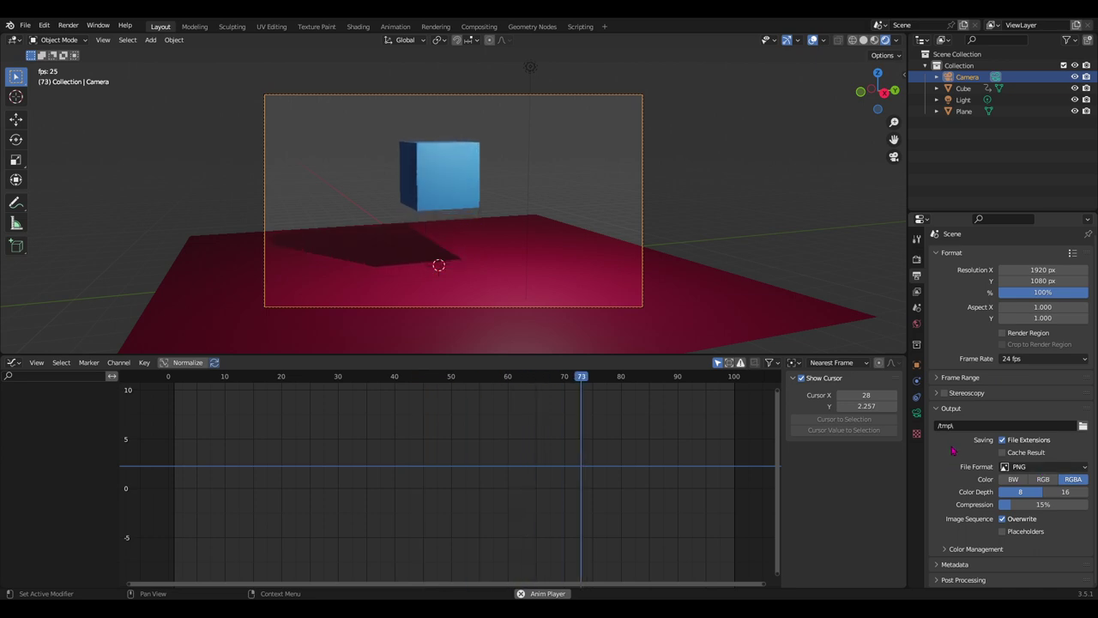
pyautogui.click(1035, 469)
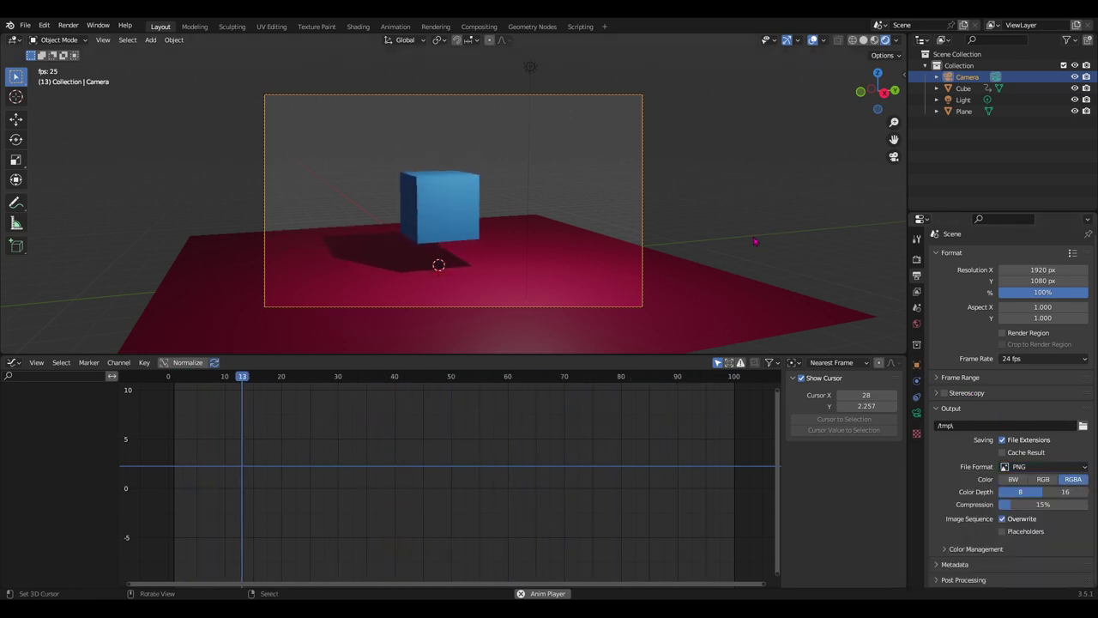
# Step: Switch the output file format to FFmpeg Video and expand its Encoding settings
pyautogui.click(1026, 470)
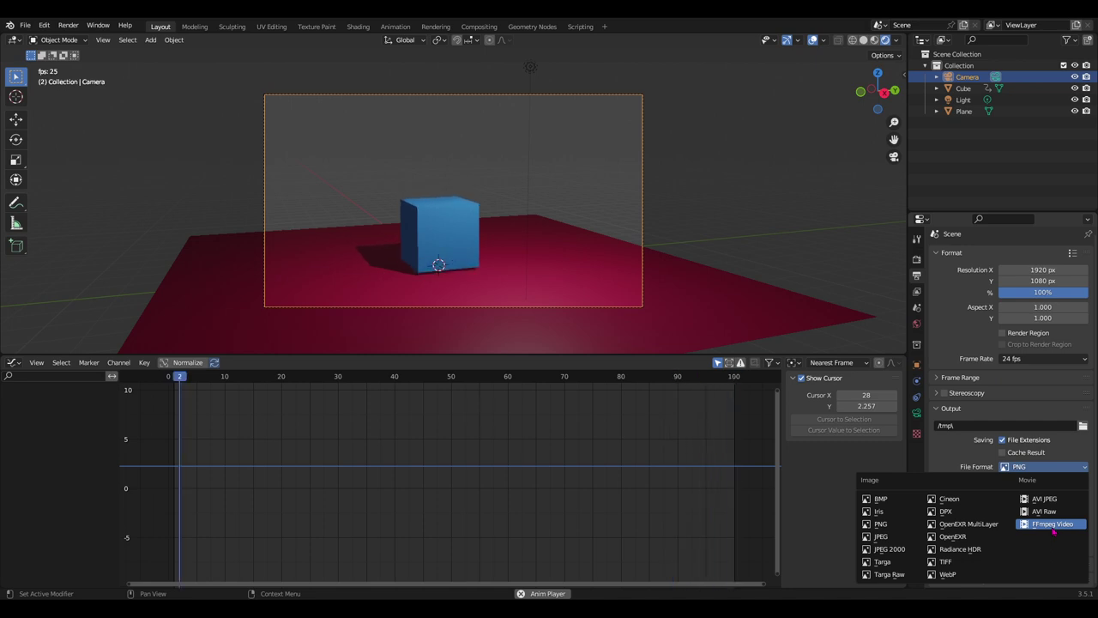
pyautogui.click(1053, 525)
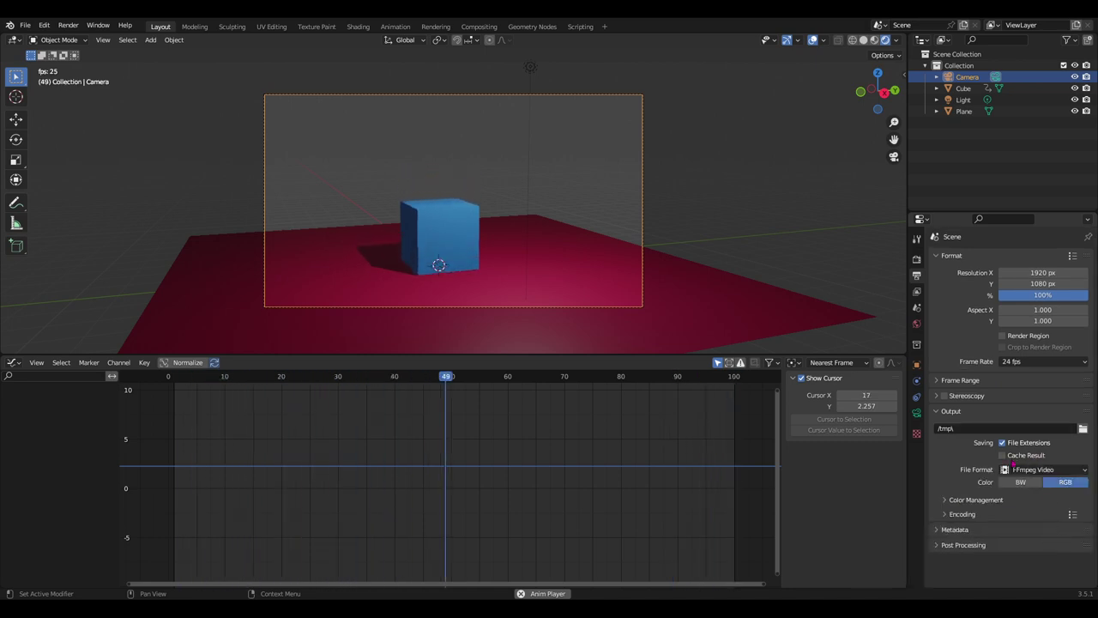
pyautogui.click(946, 516)
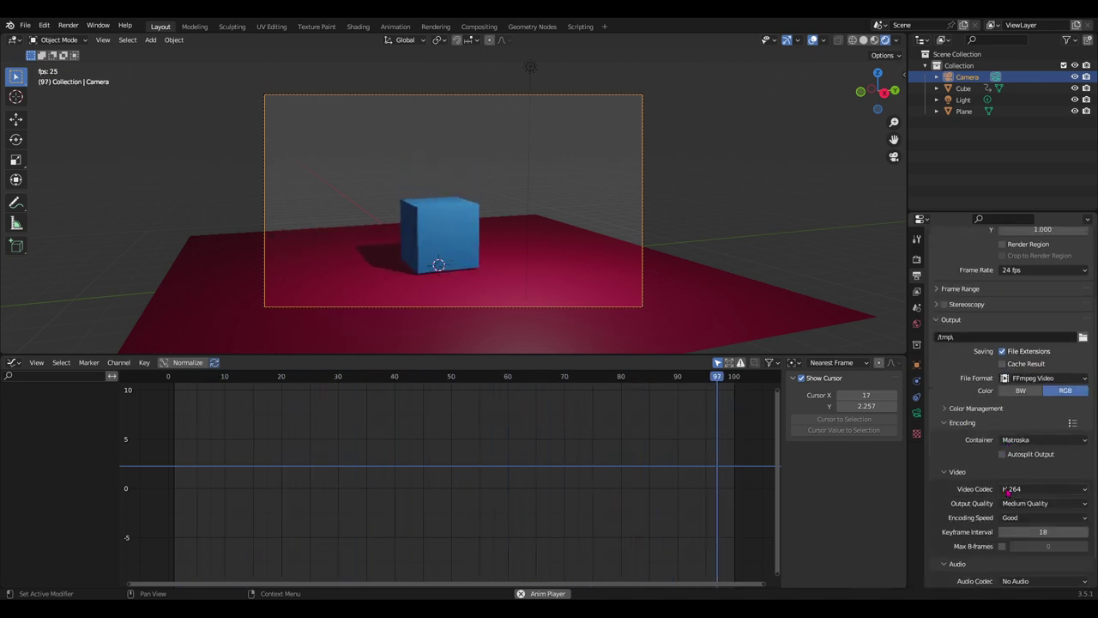
pyautogui.scroll(-4, 1079, 396)
pyautogui.click(1072, 389)
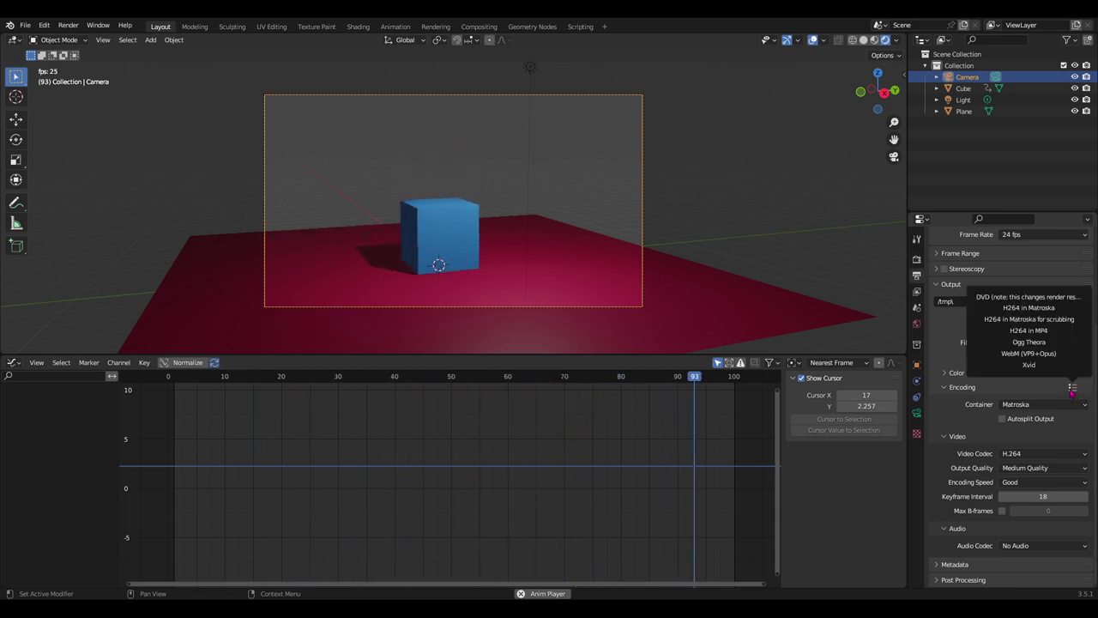
# Step: Keep Matroska as the container and H.264 as the video codec
pyautogui.click(1025, 408)
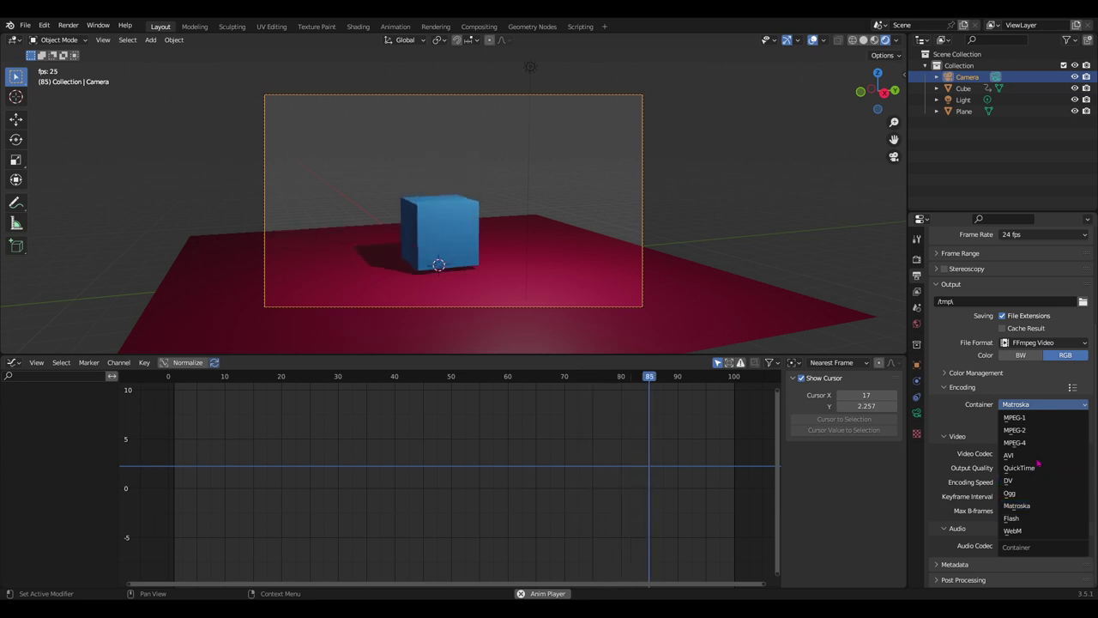
pyautogui.click(1028, 404)
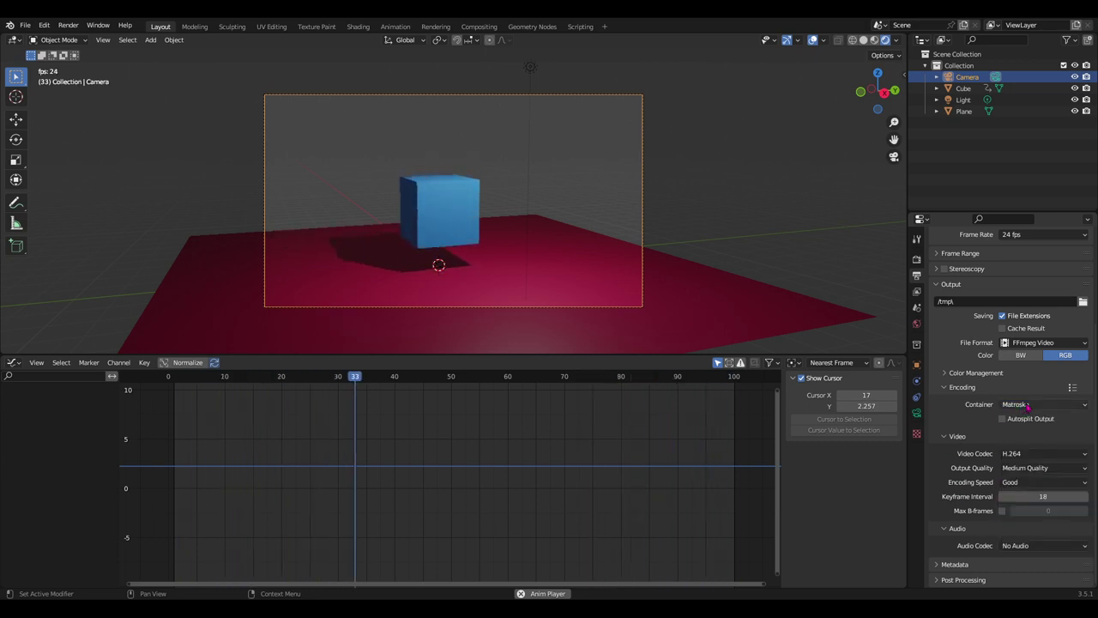
pyautogui.click(1034, 453)
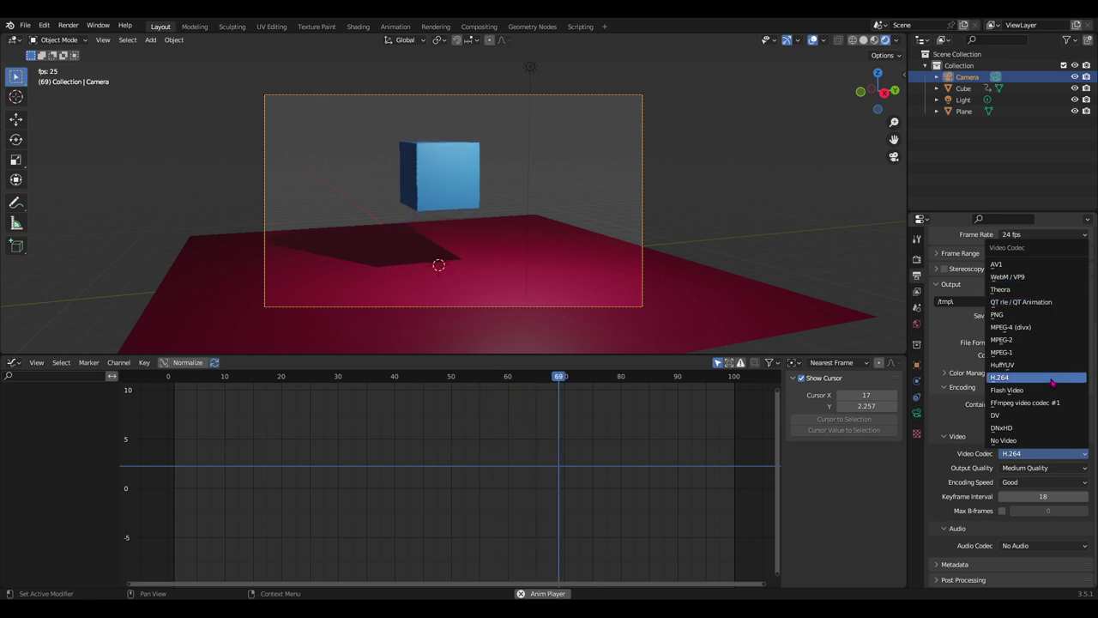
pyautogui.press('Up')
pyautogui.press('Up')
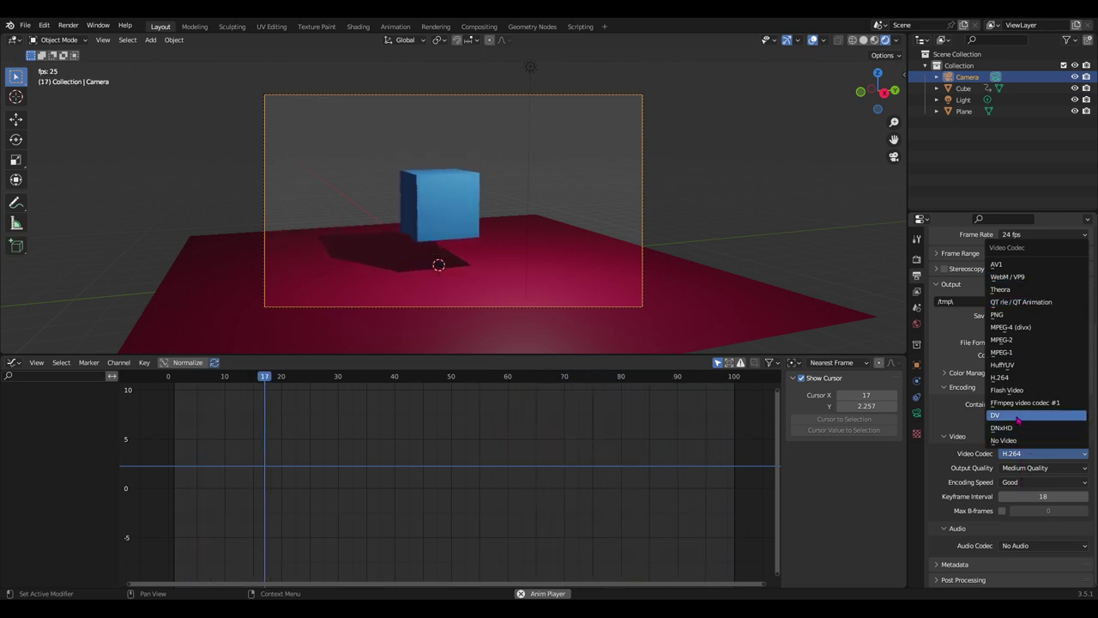
pyautogui.press('Up')
pyautogui.press('Up')
pyautogui.press('Up')
pyautogui.press('Return')
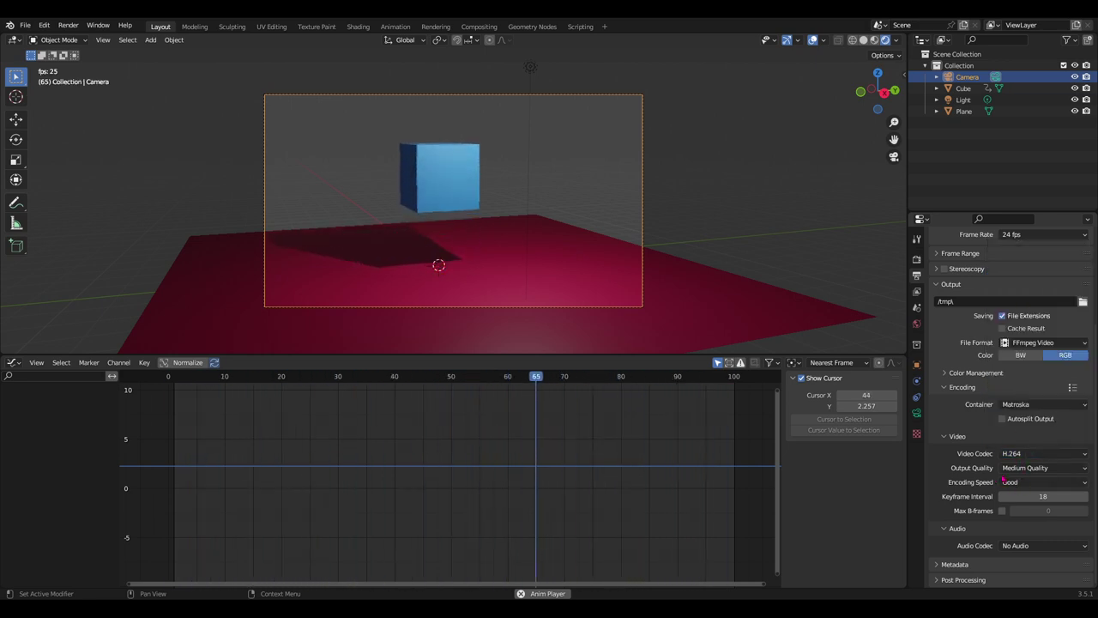
# Step: Set output quality to Perceptually Lossless, keeping Good encoding speed and No Audio
pyautogui.click(1030, 468)
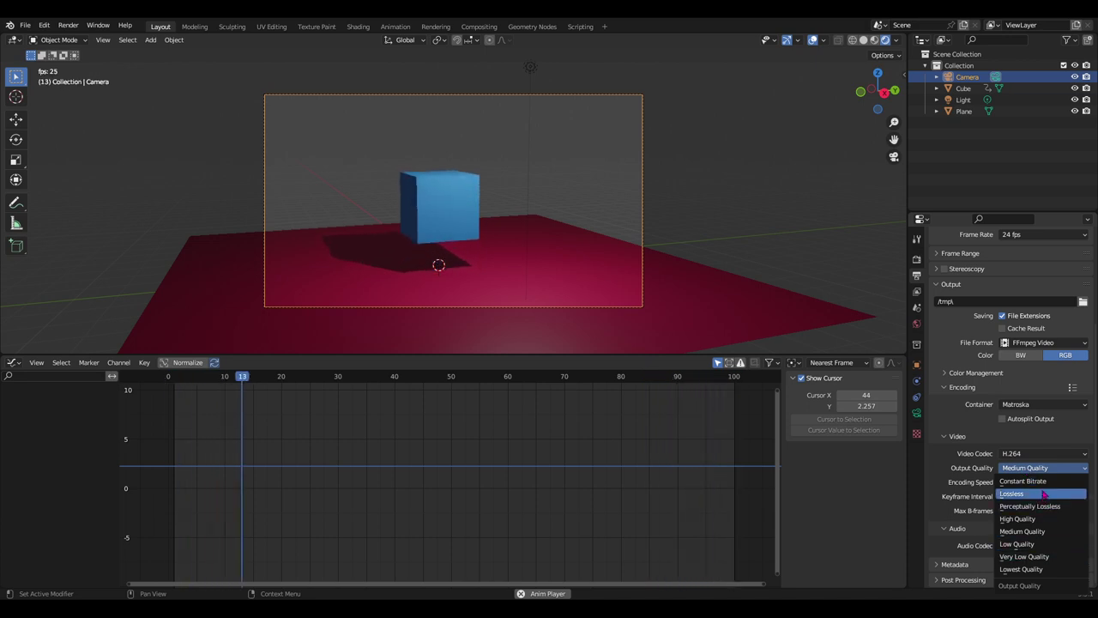
pyautogui.click(1025, 506)
pyautogui.click(1028, 483)
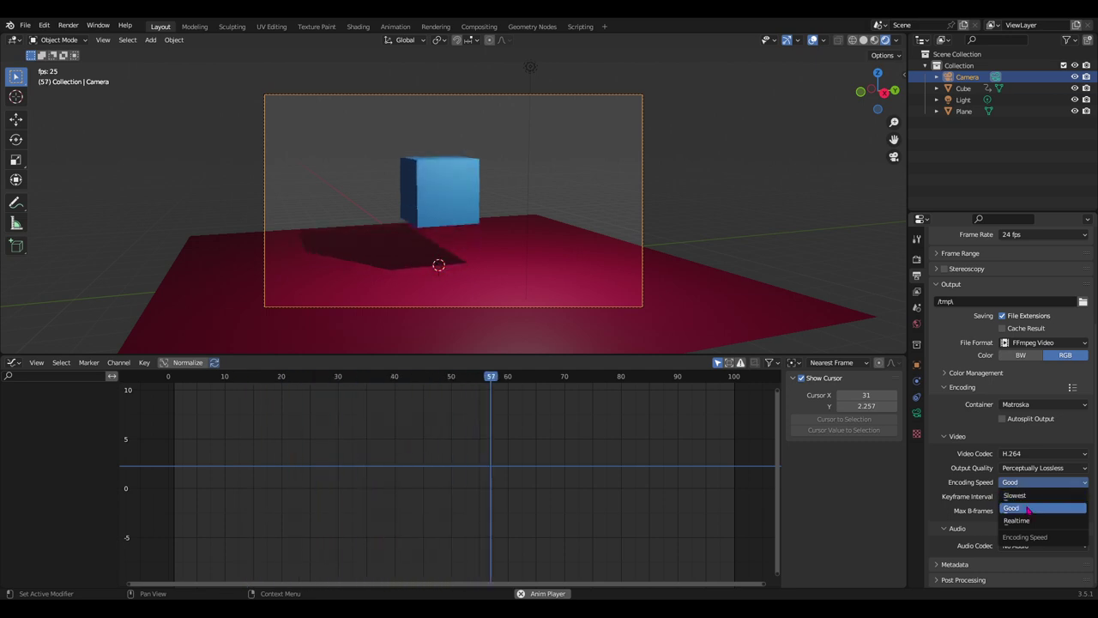
pyautogui.click(1026, 507)
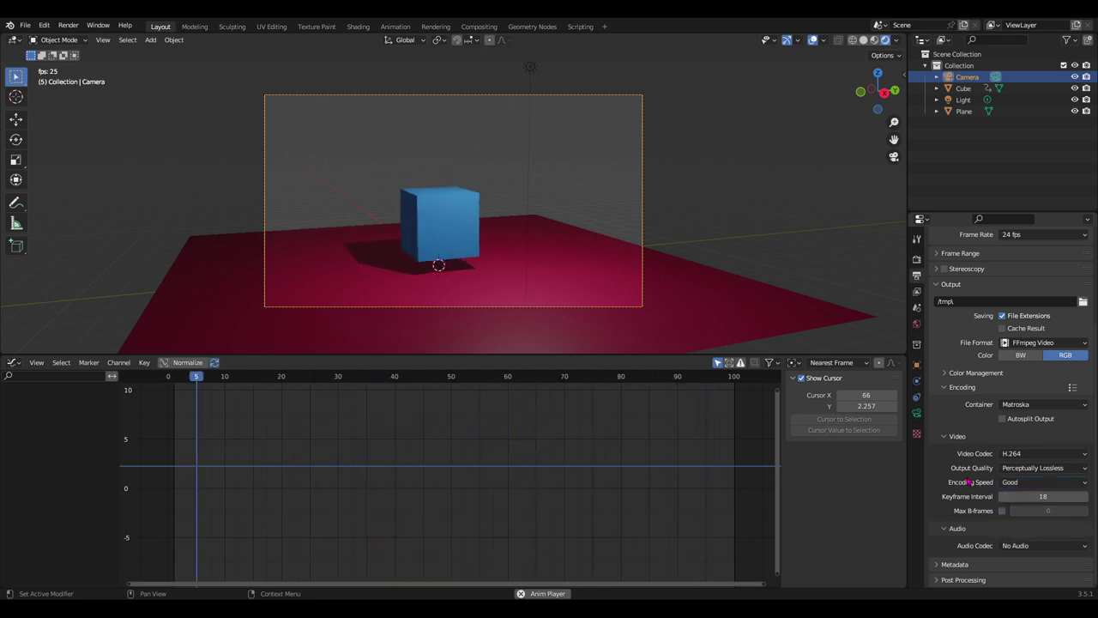
pyautogui.click(1008, 545)
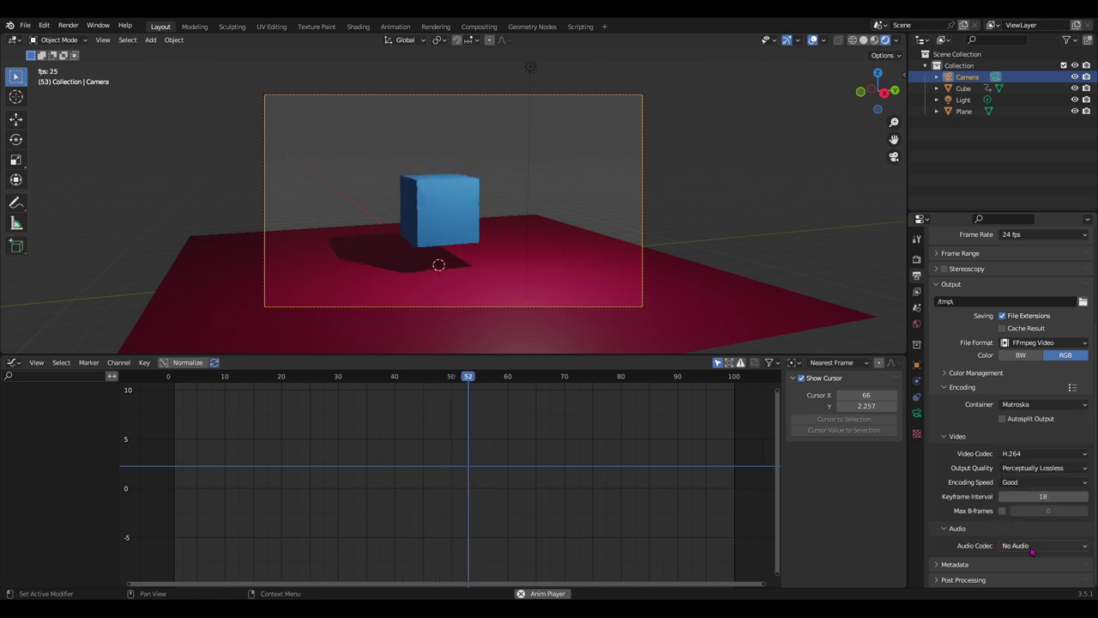
pyautogui.click(1017, 545)
pyautogui.click(1031, 552)
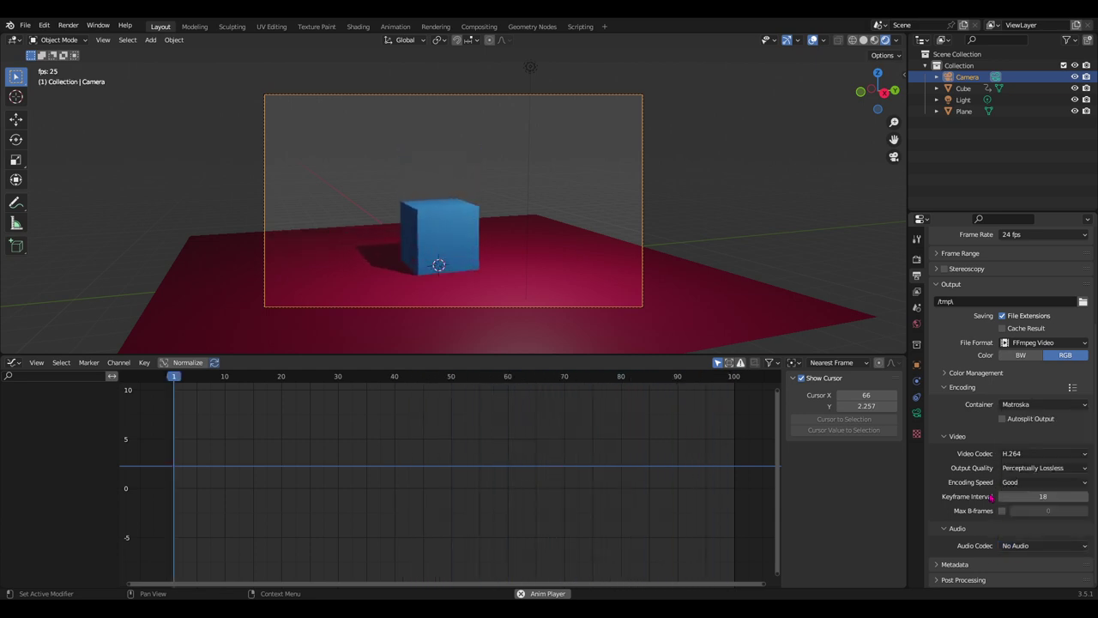
# Step: Scroll back up to the drive F output path and open the File Format list
pyautogui.scroll(3, 997, 481)
pyautogui.scroll(1, 1003, 446)
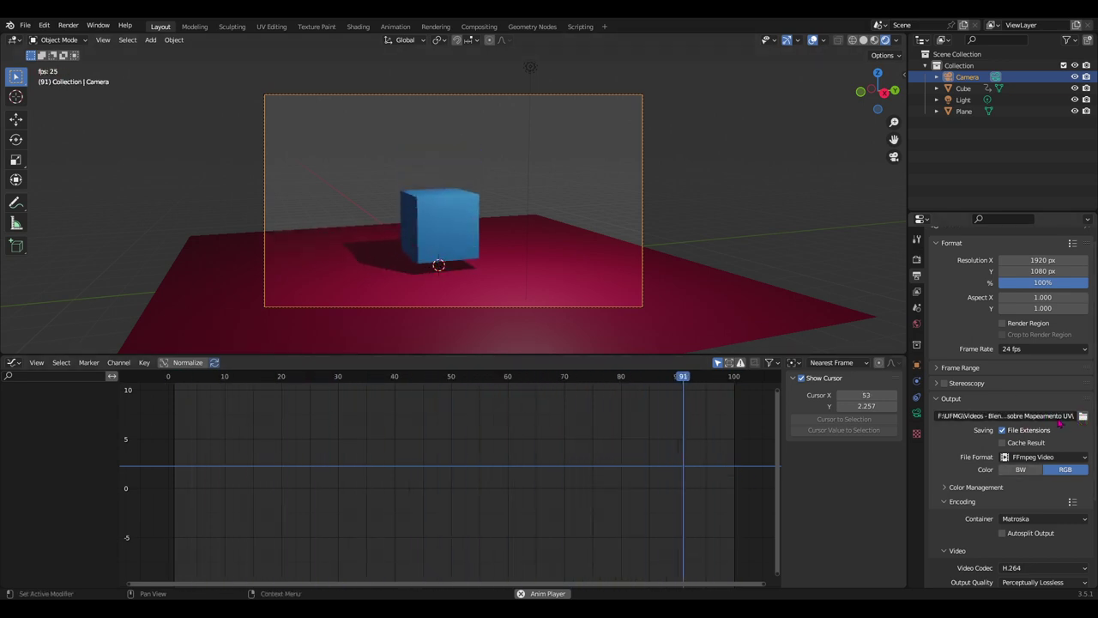
pyautogui.click(1038, 459)
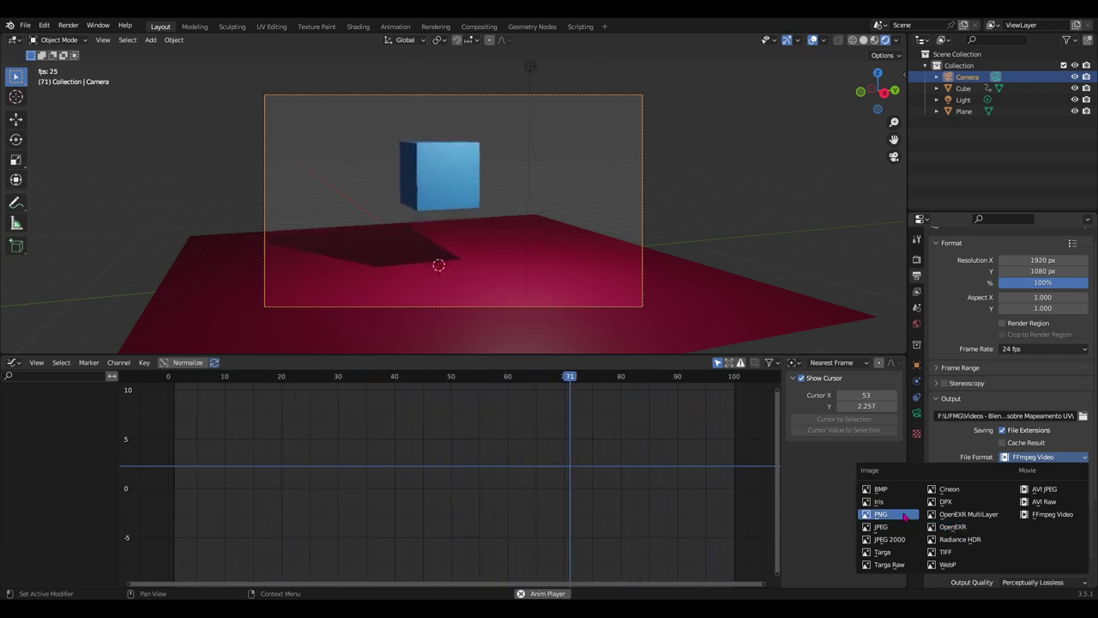
# Step: Switch output to PNG RGBA, try 16-bit then return to 8-bit, and drag compression down
pyautogui.click(881, 513)
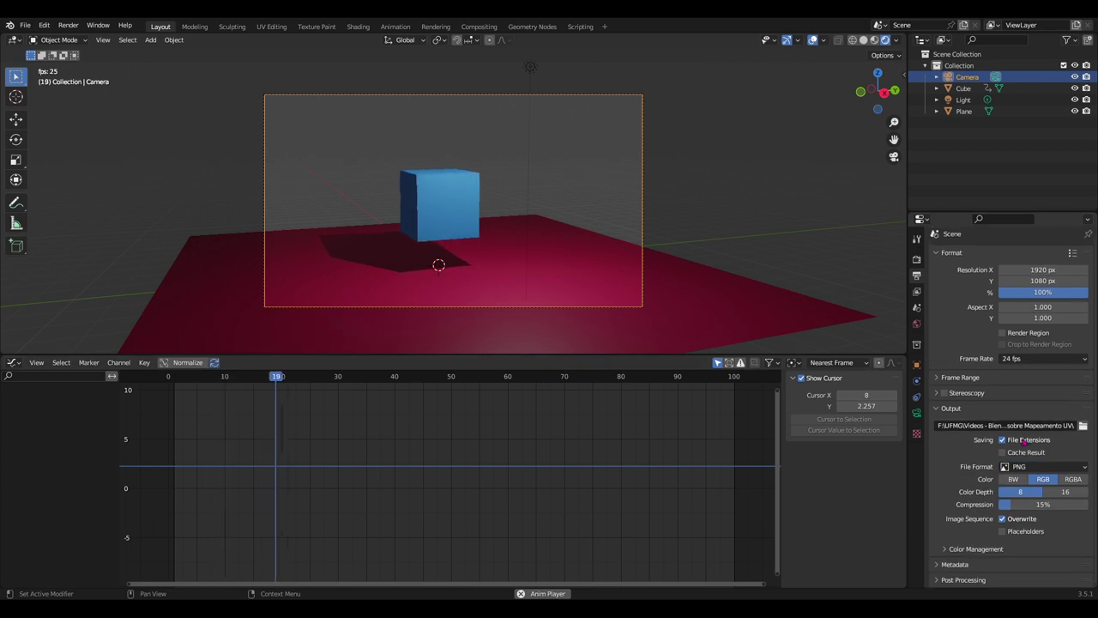
pyautogui.click(1069, 480)
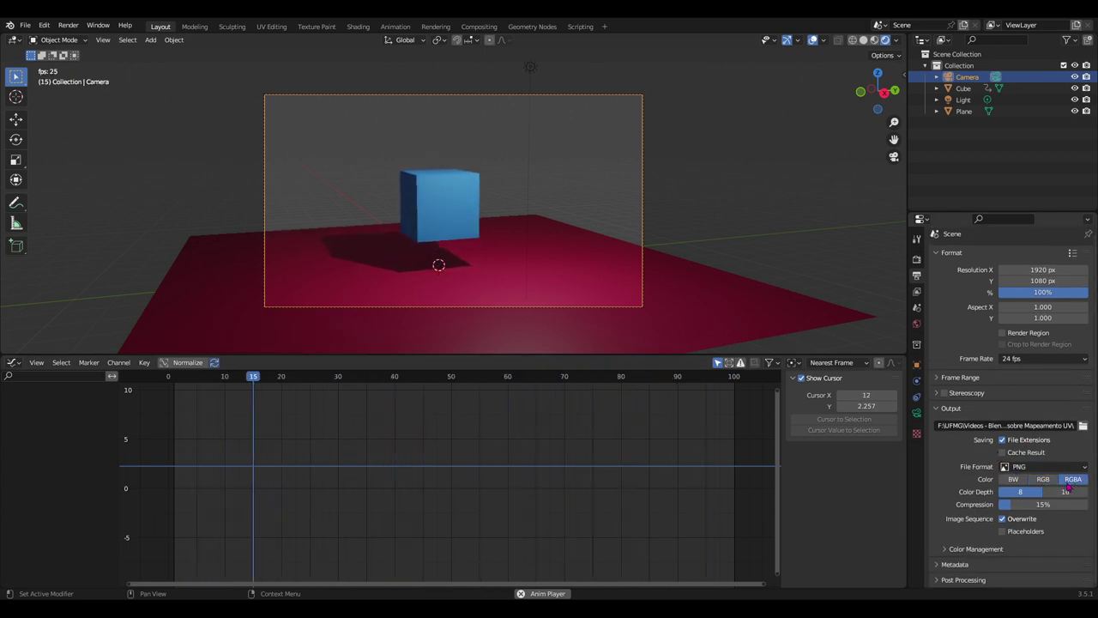
pyautogui.click(1075, 480)
pyautogui.click(1070, 480)
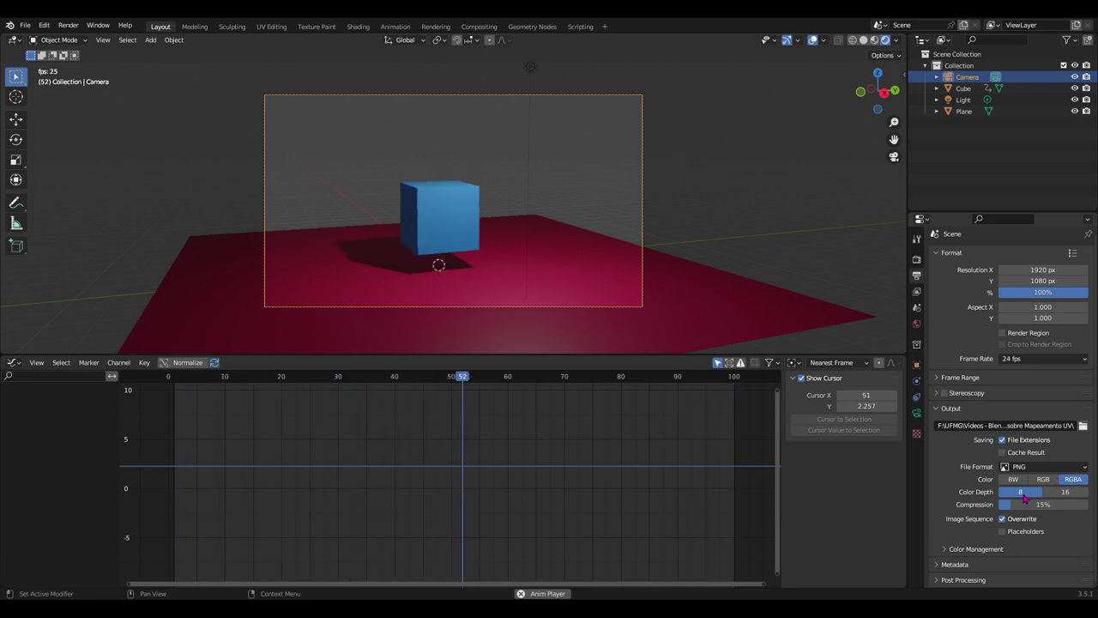
pyautogui.click(1061, 495)
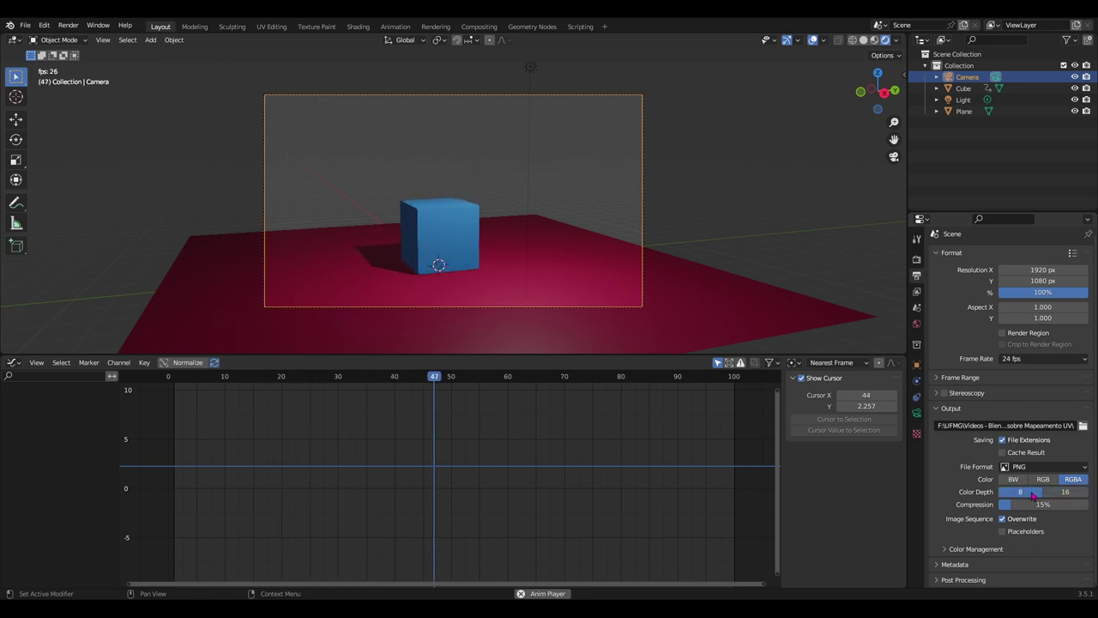
pyautogui.click(1034, 494)
pyautogui.moveTo(1038, 512); pyautogui.dragTo(1000, 505)
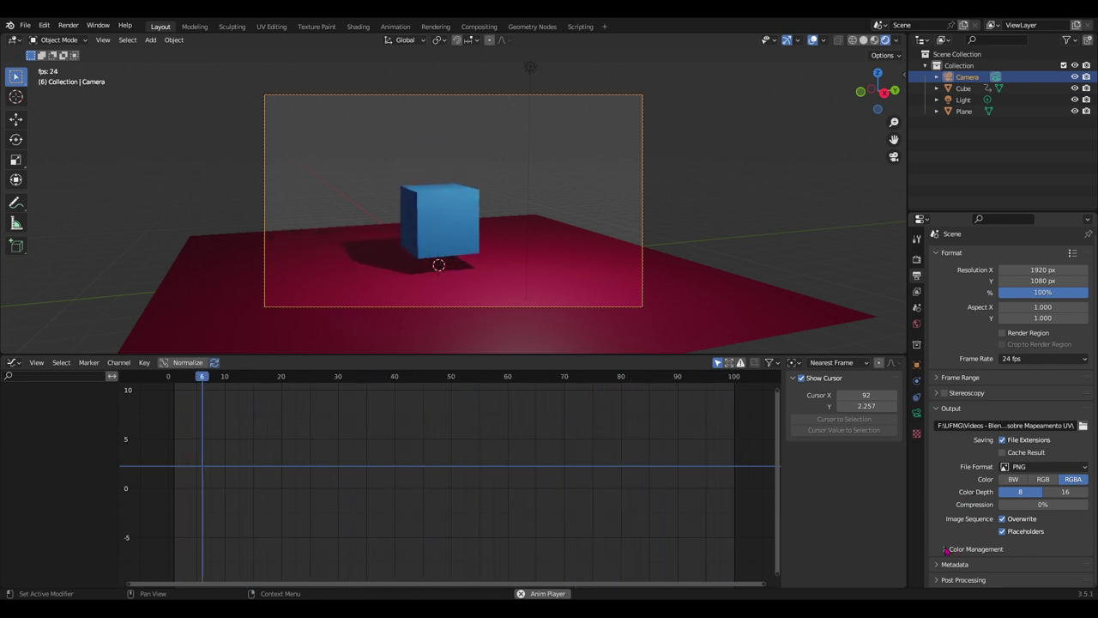
# Step: Enable the output Color Management override, keeping sRGB display and Filmic view, then collapse it
pyautogui.click(970, 548)
pyautogui.scroll(-3, 962, 510)
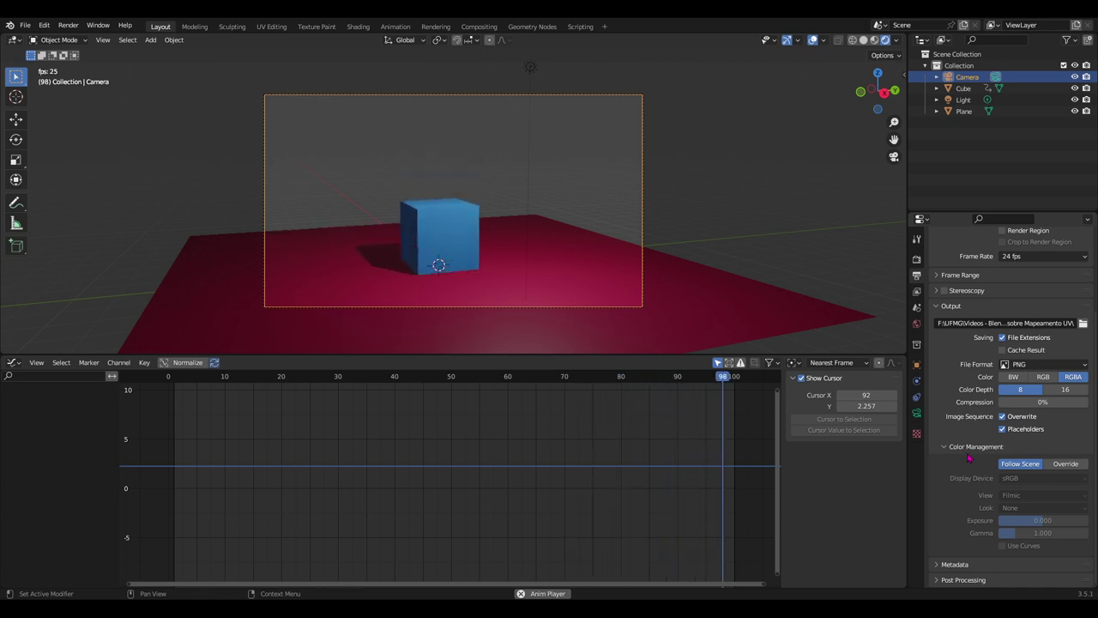
pyautogui.click(1064, 464)
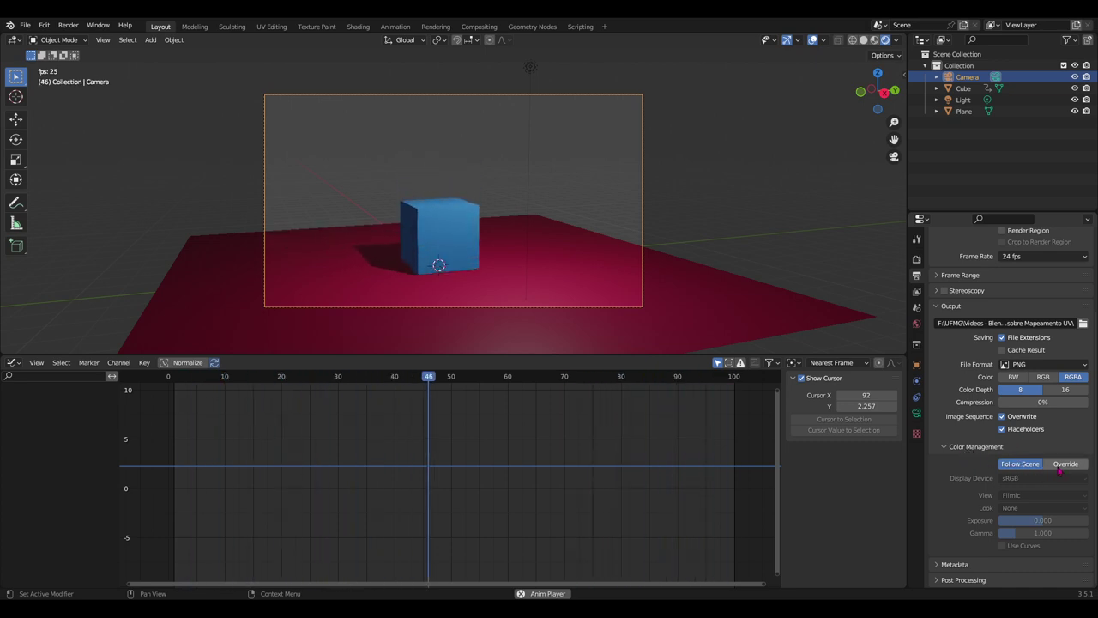
pyautogui.click(1038, 478)
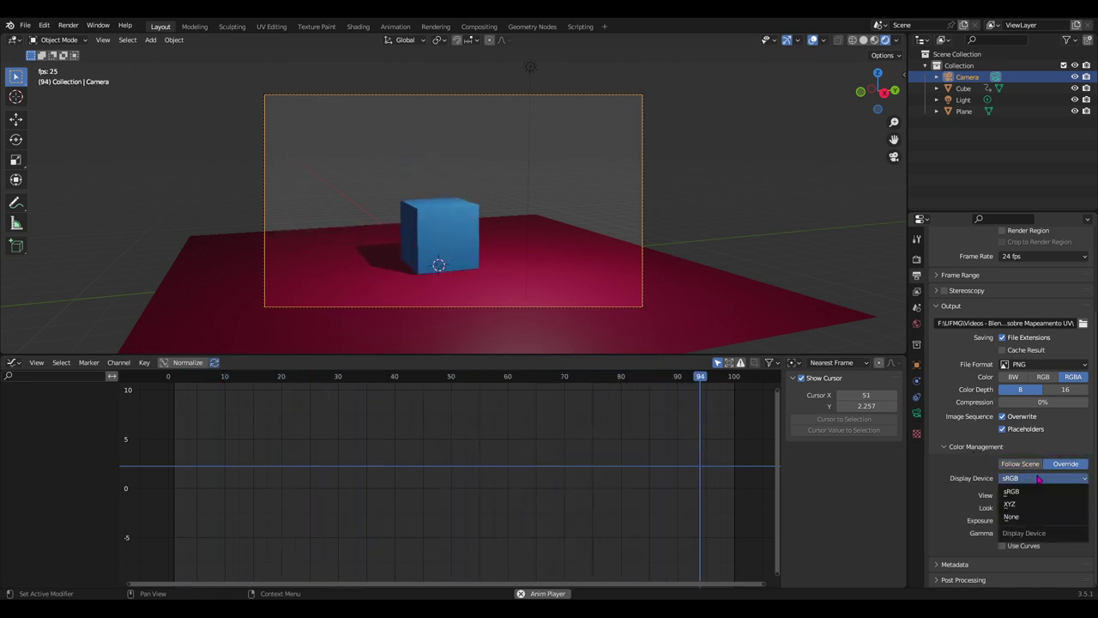
pyautogui.click(1016, 491)
pyautogui.click(1032, 495)
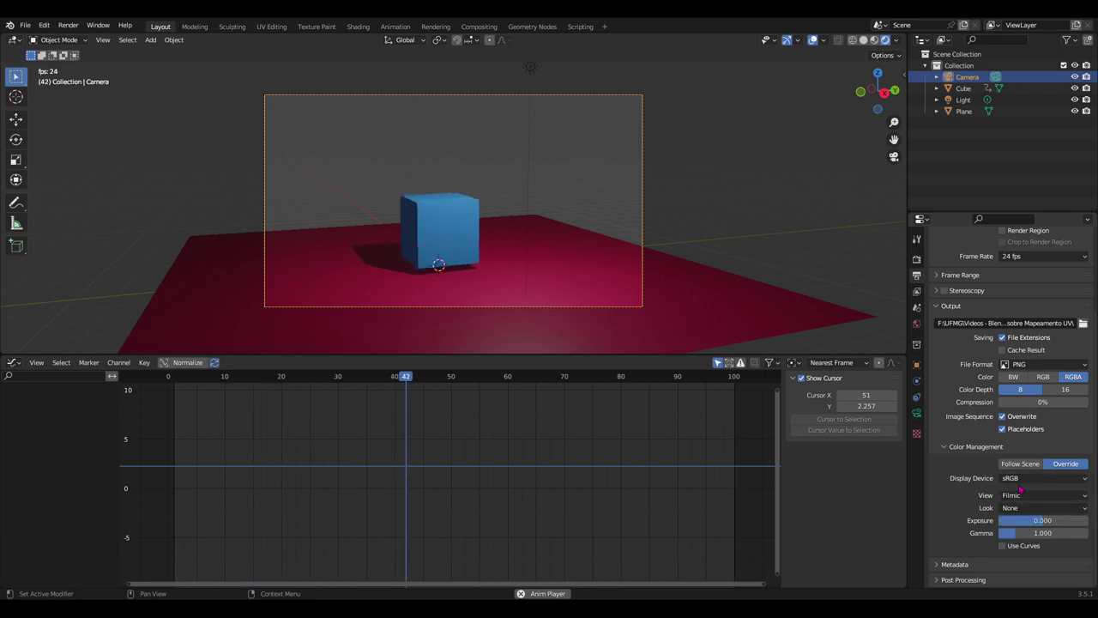
pyautogui.click(955, 447)
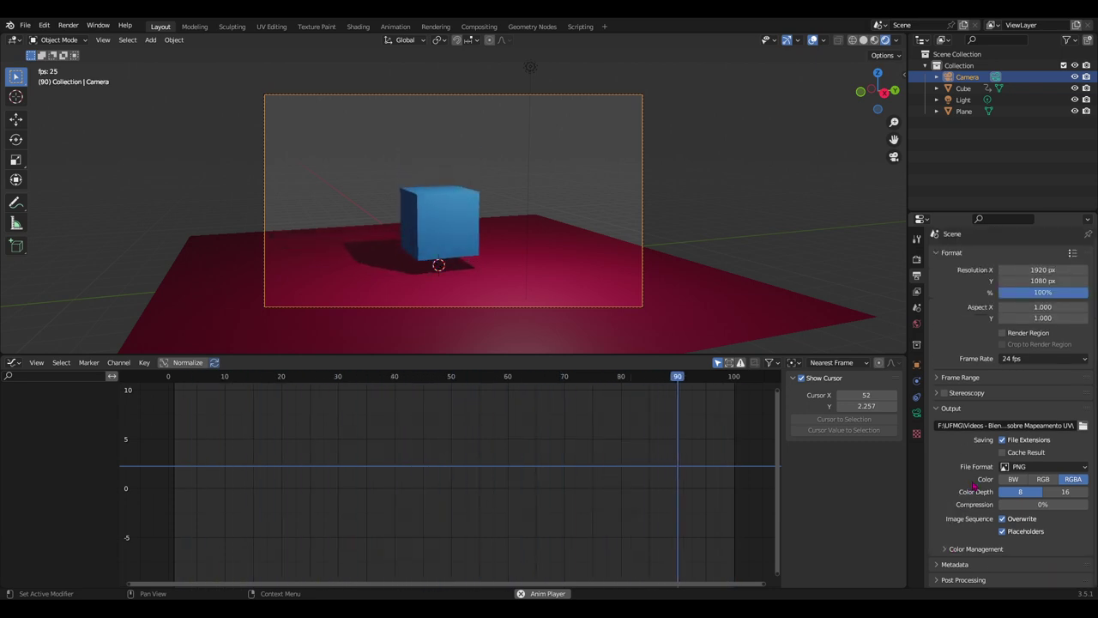
# Step: Expand the Metadata settings and scroll back to the top of Output Properties
pyautogui.click(945, 563)
pyautogui.scroll(-5, 946, 515)
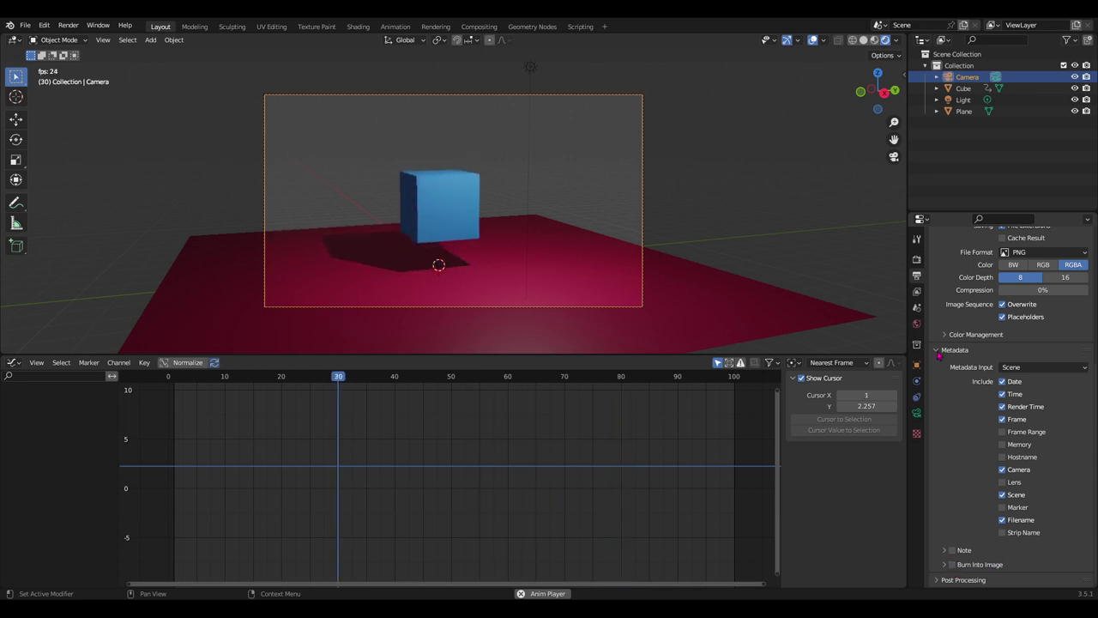
pyautogui.scroll(5, 944, 381)
pyautogui.scroll(1, 961, 381)
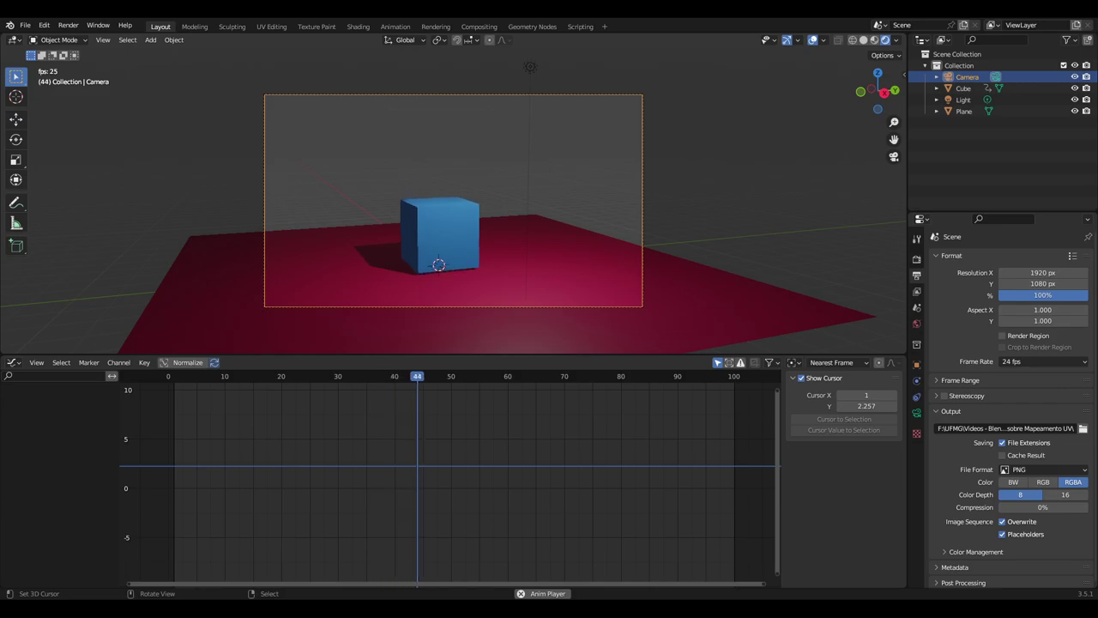
# Step: Test-render frame 44 with F12, close the result, and scrub the timeline to frame 83
pyautogui.press('F12')
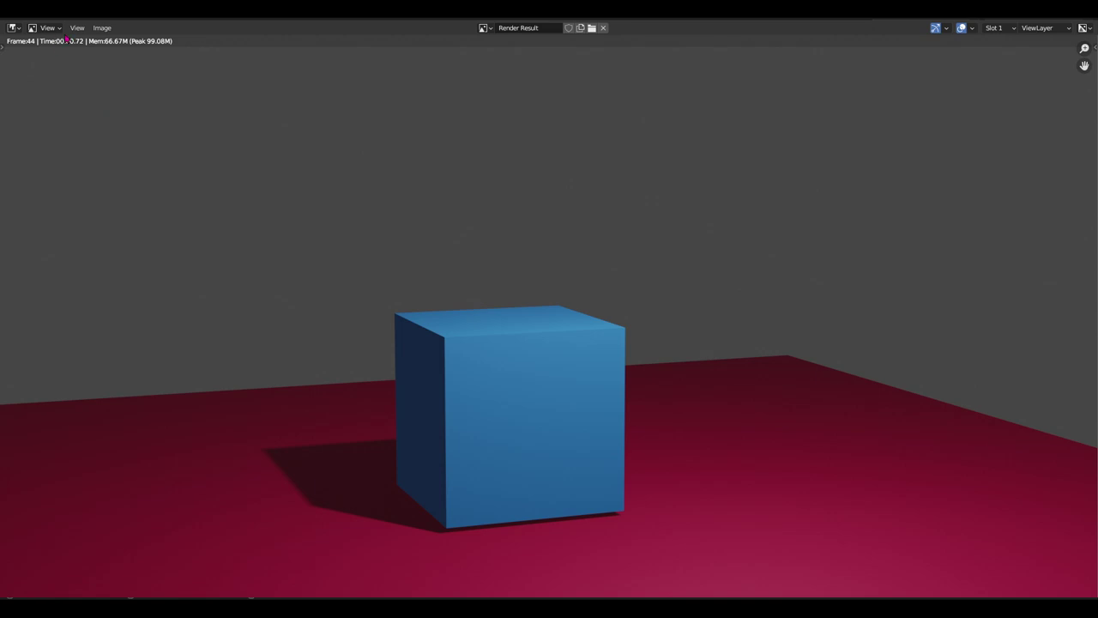
pyautogui.click(103, 32)
pyautogui.press('Escape')
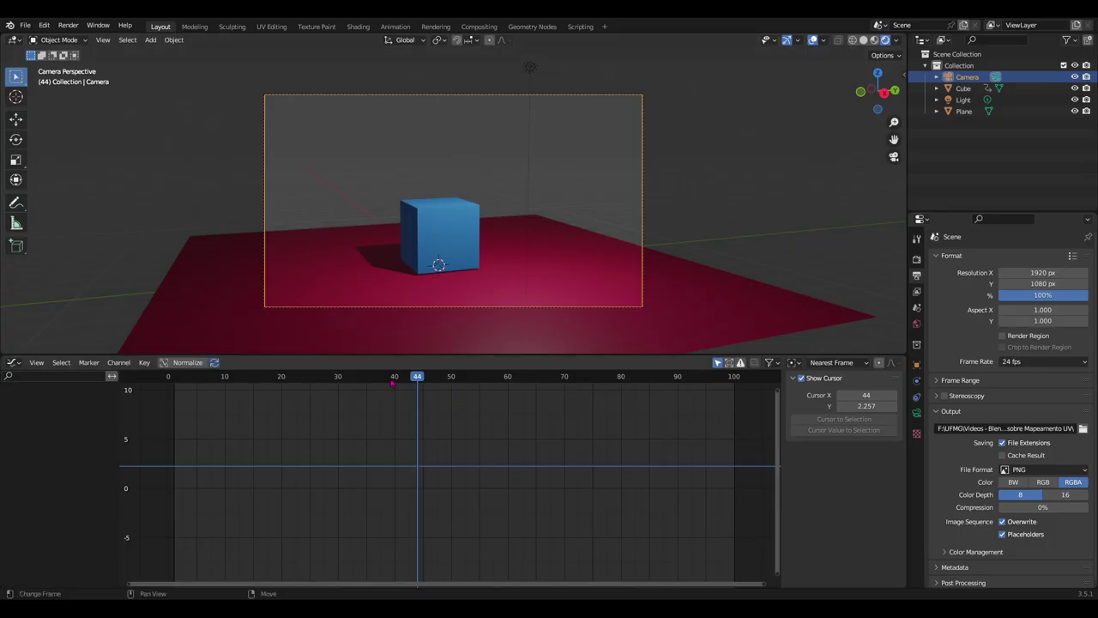
pyautogui.moveTo(392, 383)
pyautogui.mouseDown()
pyautogui.moveTo(179, 390)
pyautogui.moveTo(743, 399)
pyautogui.moveTo(330, 420)
pyautogui.moveTo(657, 425)
pyautogui.moveTo(640, 431)
pyautogui.mouseUp()
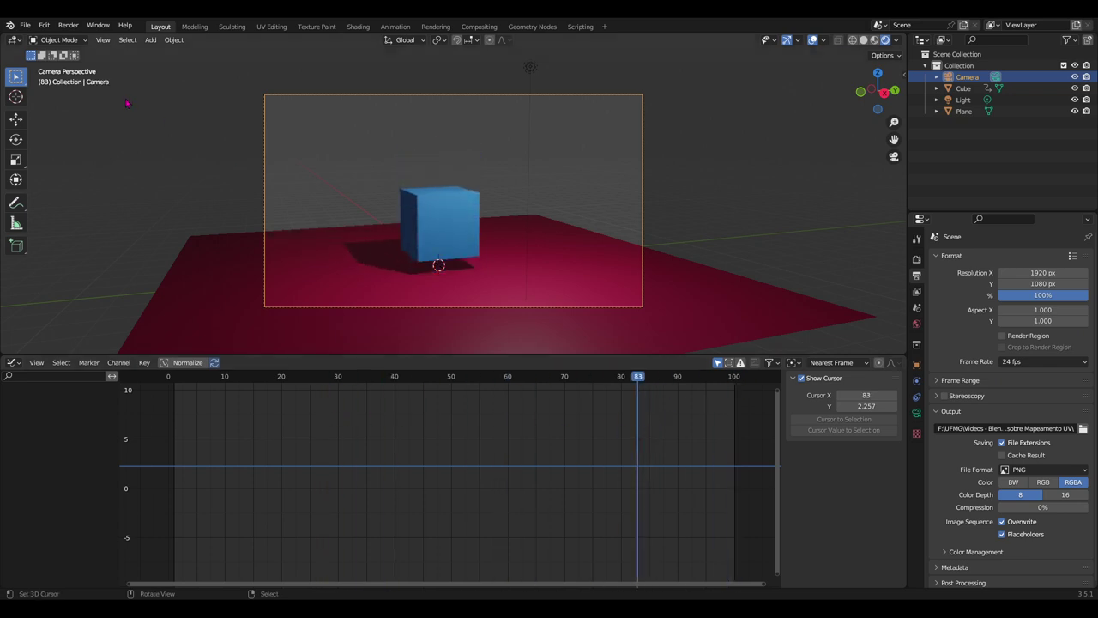
# Step: Open the Render menu to reach the rendering commands
pyautogui.click(75, 24)
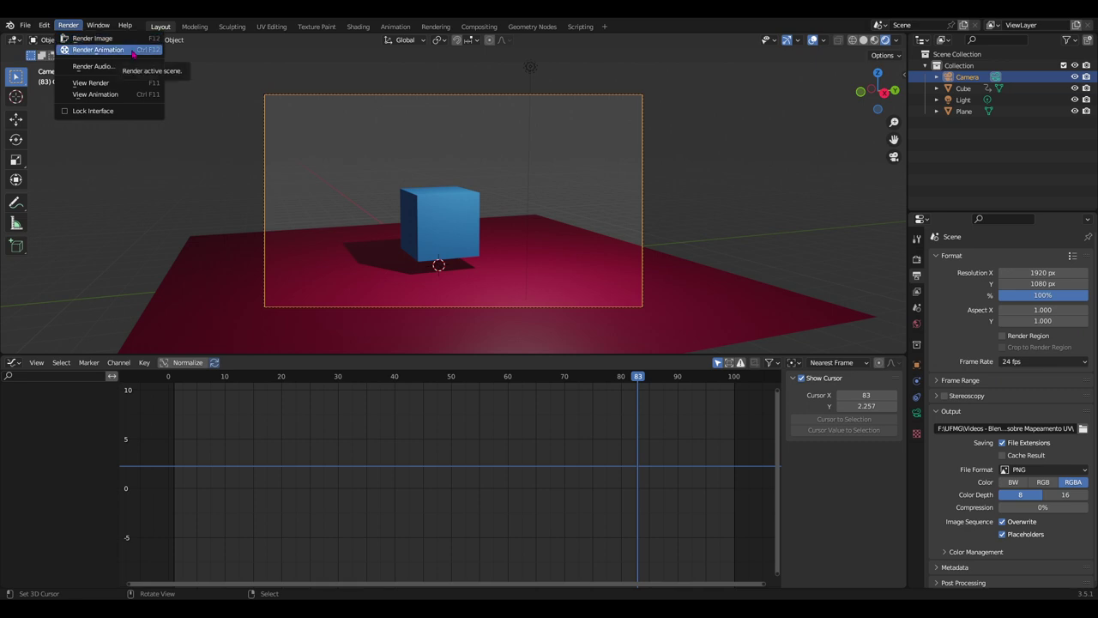
# Step: Start Render Animation to output the bouncing-cube frames as PNG RGBA files
pyautogui.click(133, 53)
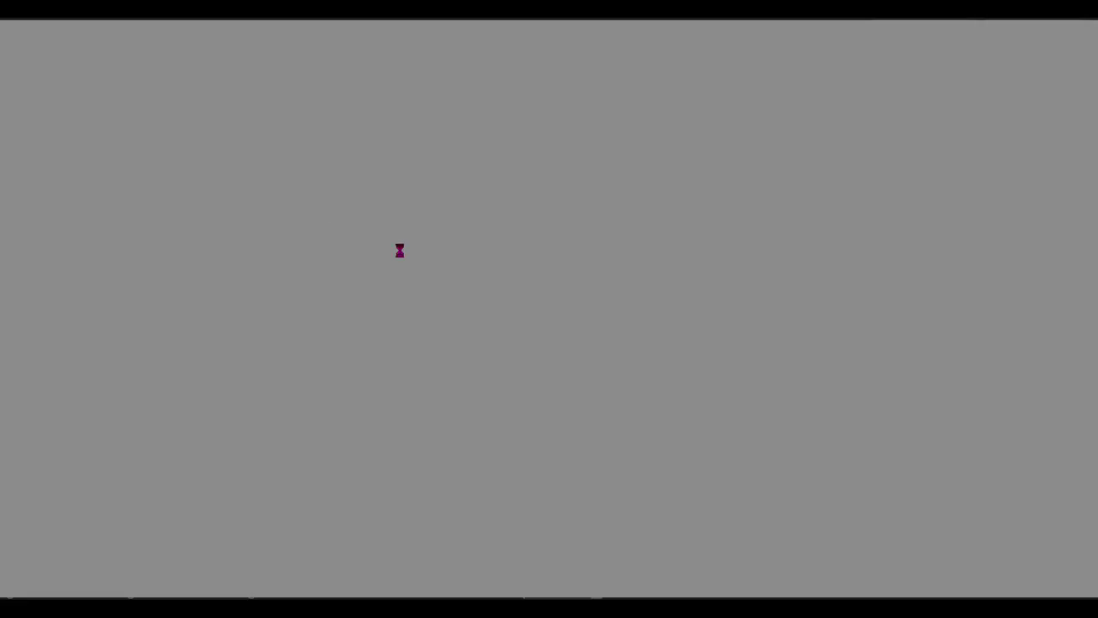